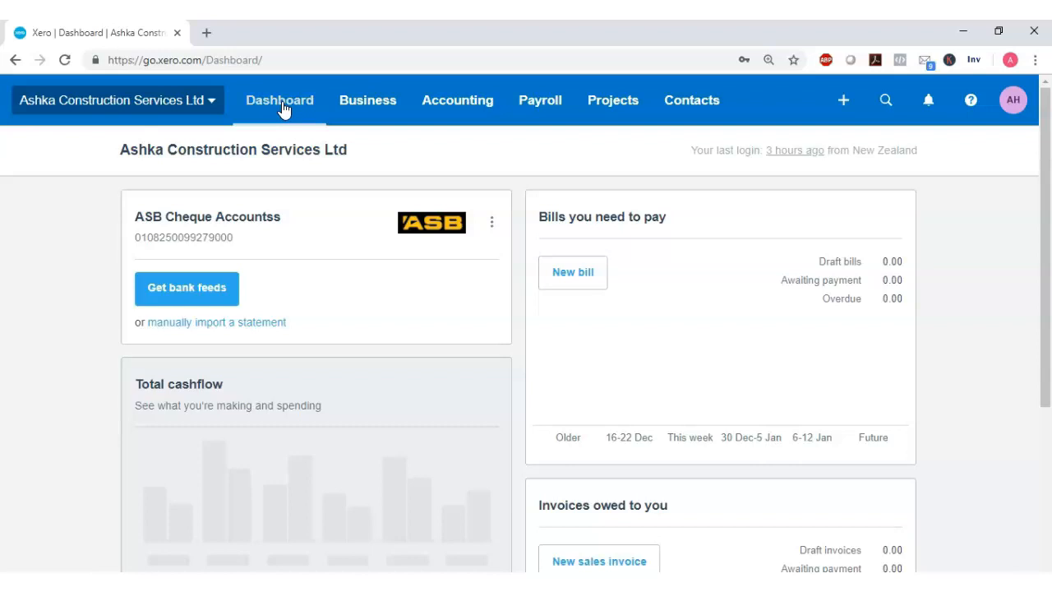
- Open the organisation's user settings and start a new user invitation
left_click(213, 113)
left_click(65, 270)
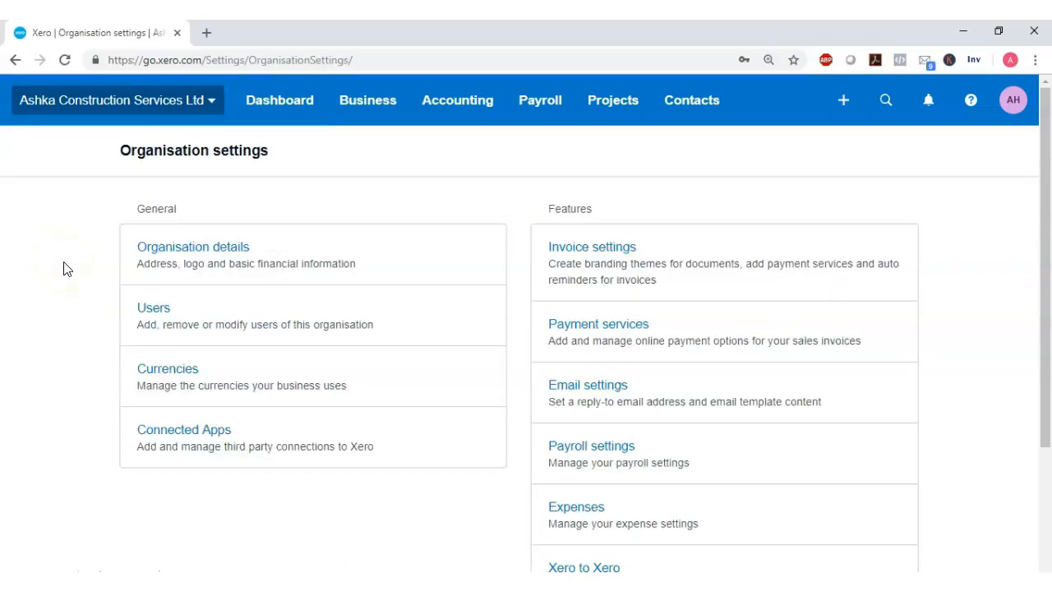
left_click(155, 310)
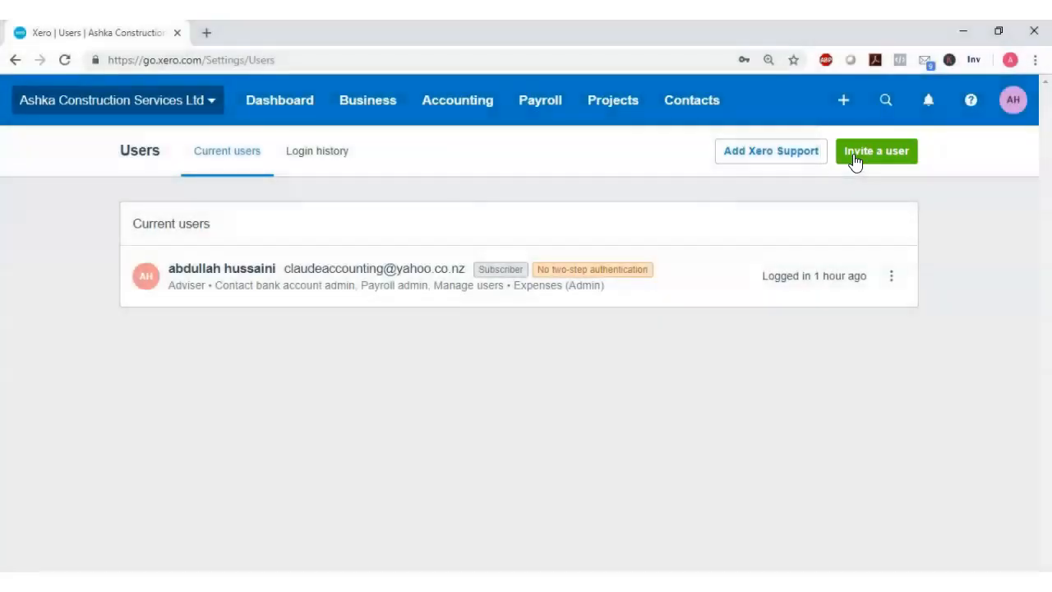
left_click(859, 161)
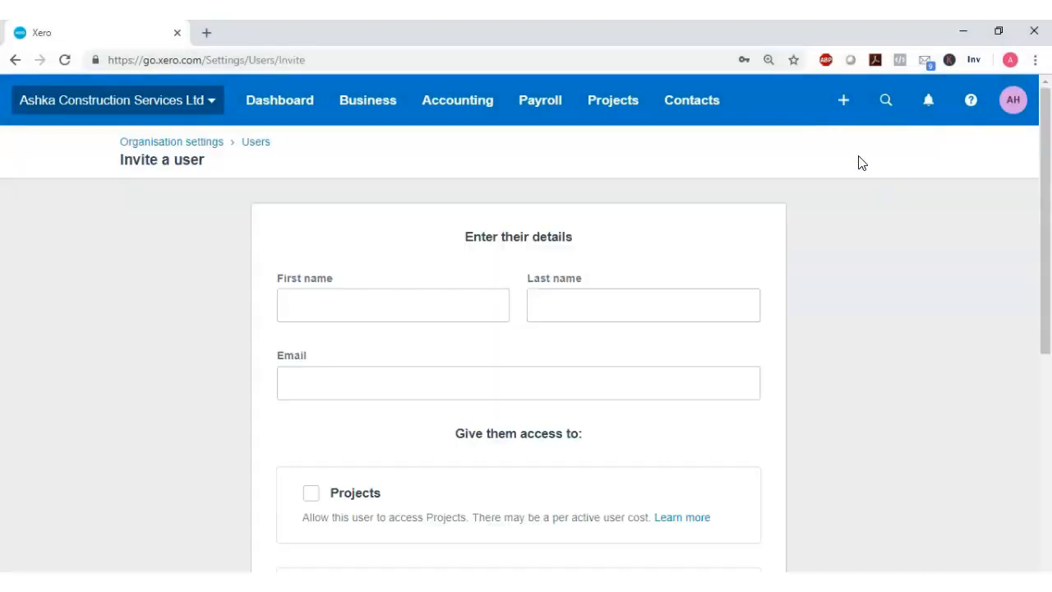
left_click(756, 204)
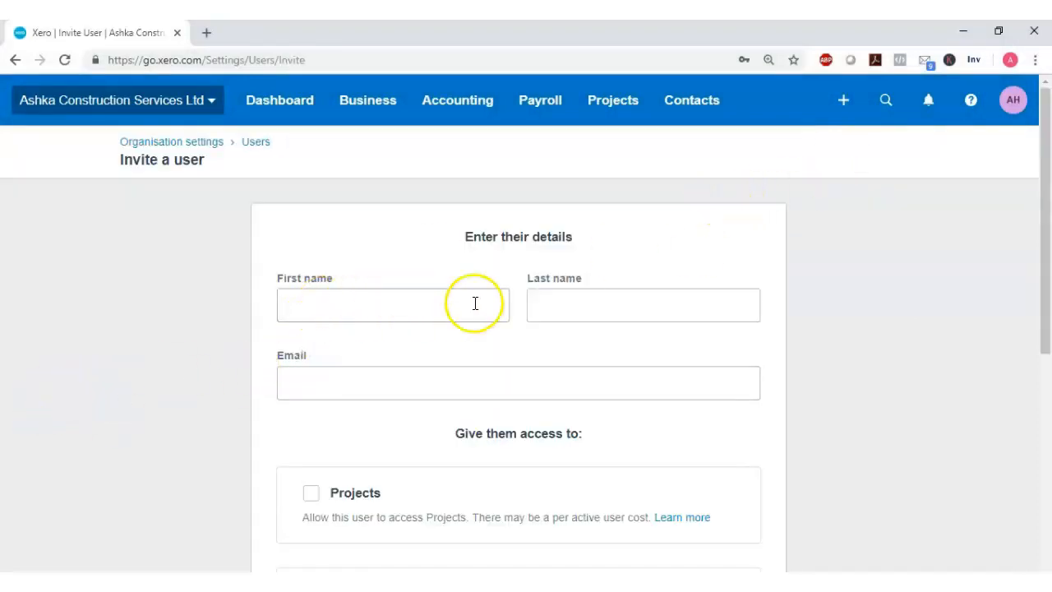
- Fill in the invited user's first name, last name and email from the saved autofill details
left_click(582, 307)
left_click(340, 306)
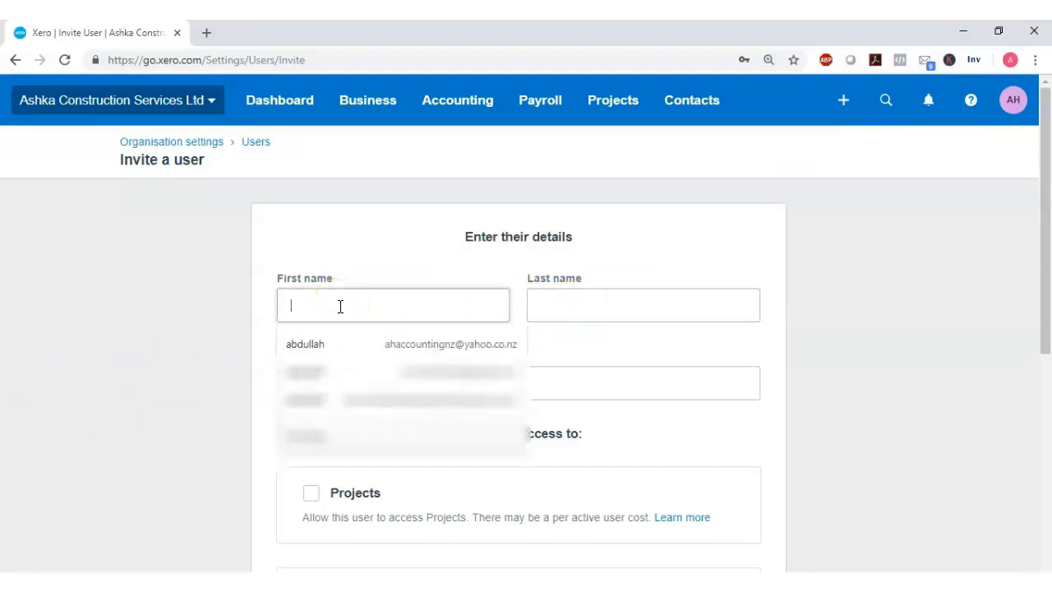
left_click(337, 337)
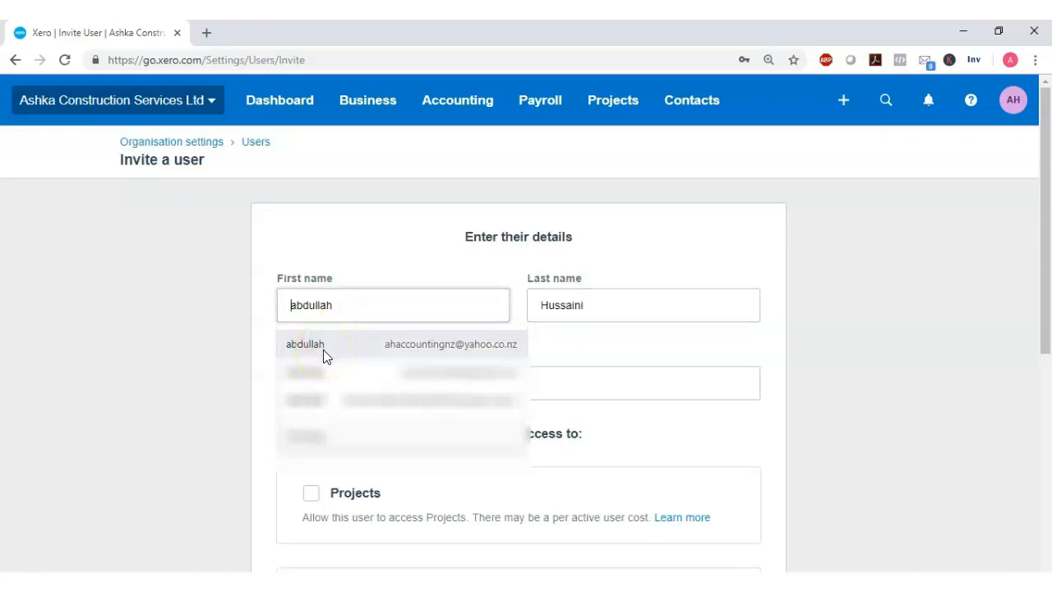
left_click(325, 355)
left_click(391, 417)
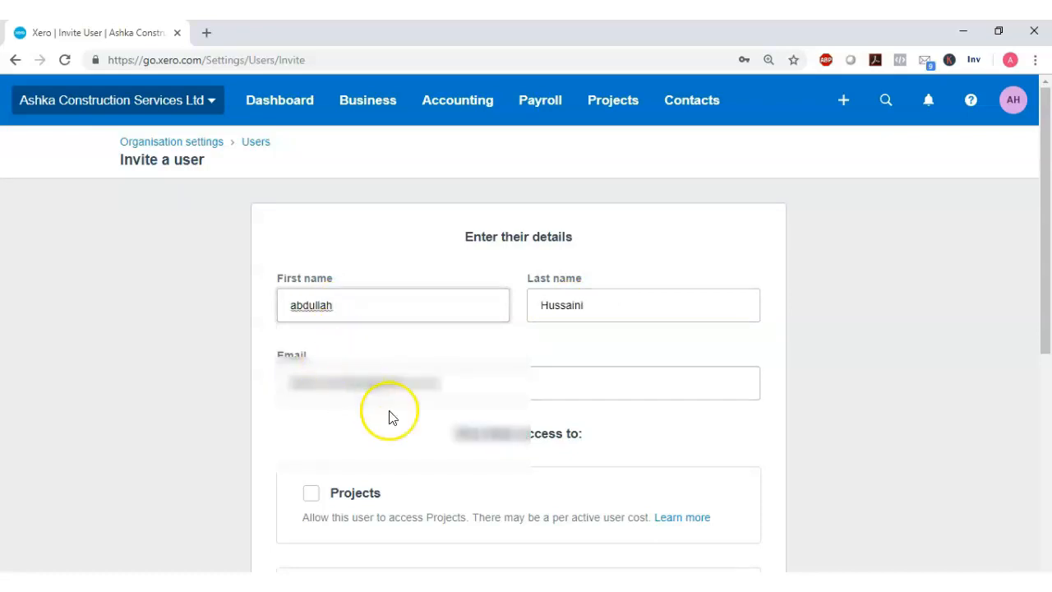
- Try the Limited, Standard and Admin roles for Projects access, and remove the Projects access again
scroll(391, 417, "down", 4)
scroll(340, 270, "up", 1)
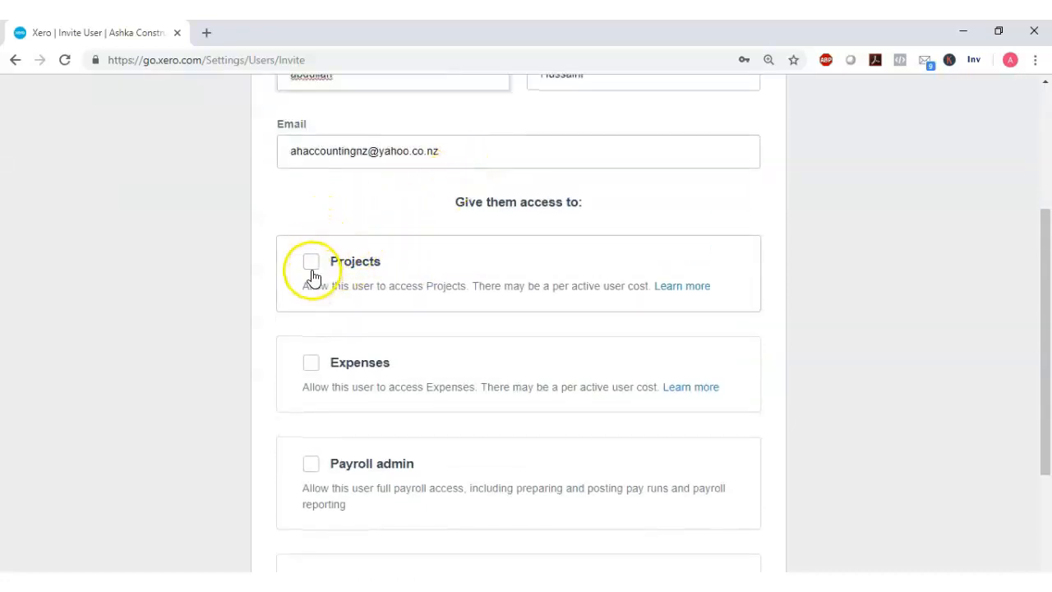
left_click(312, 265)
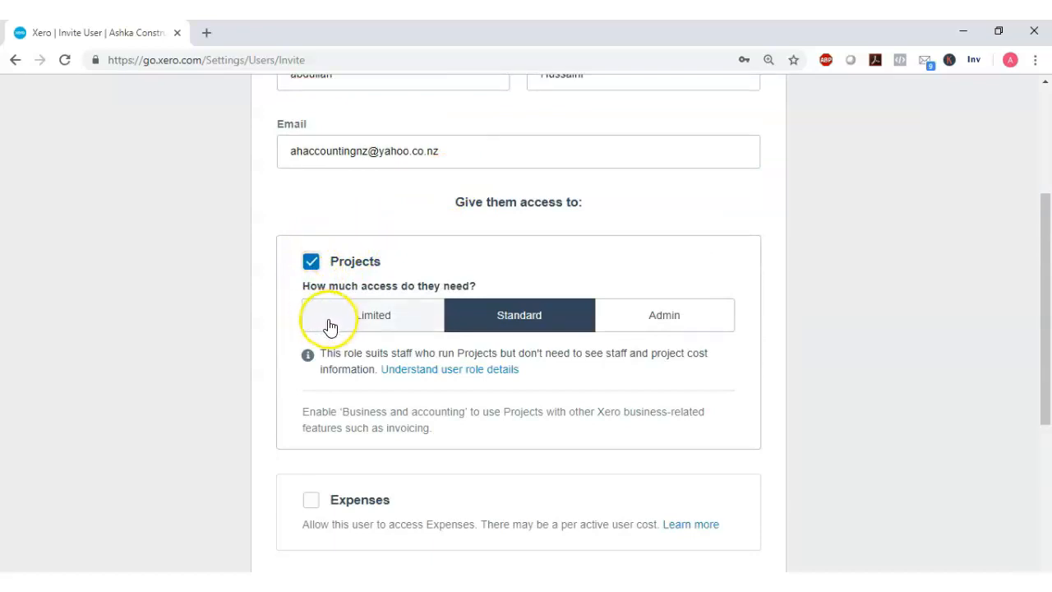
left_click(373, 325)
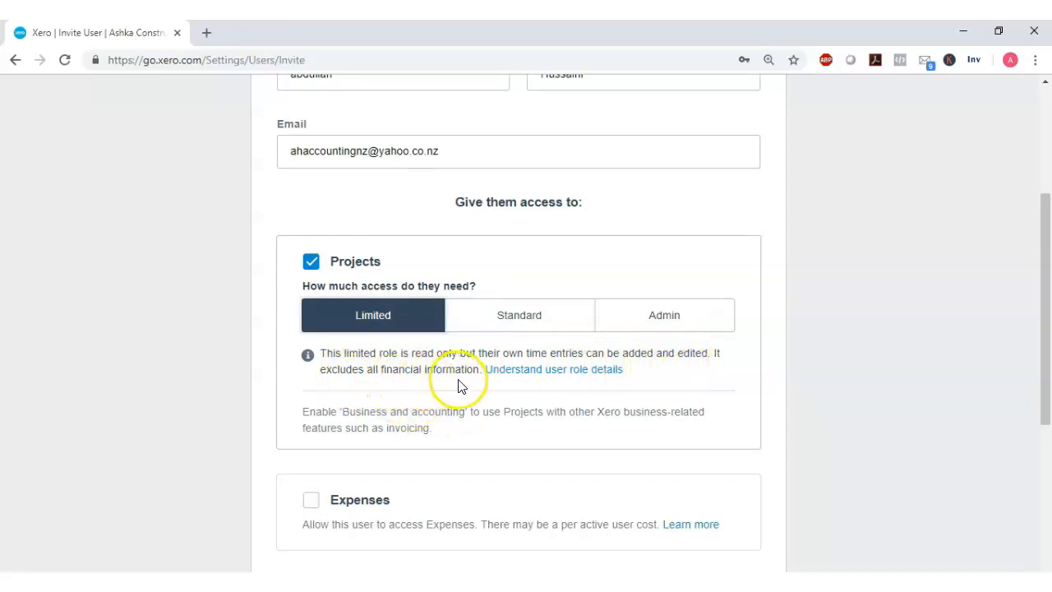
left_click(516, 327)
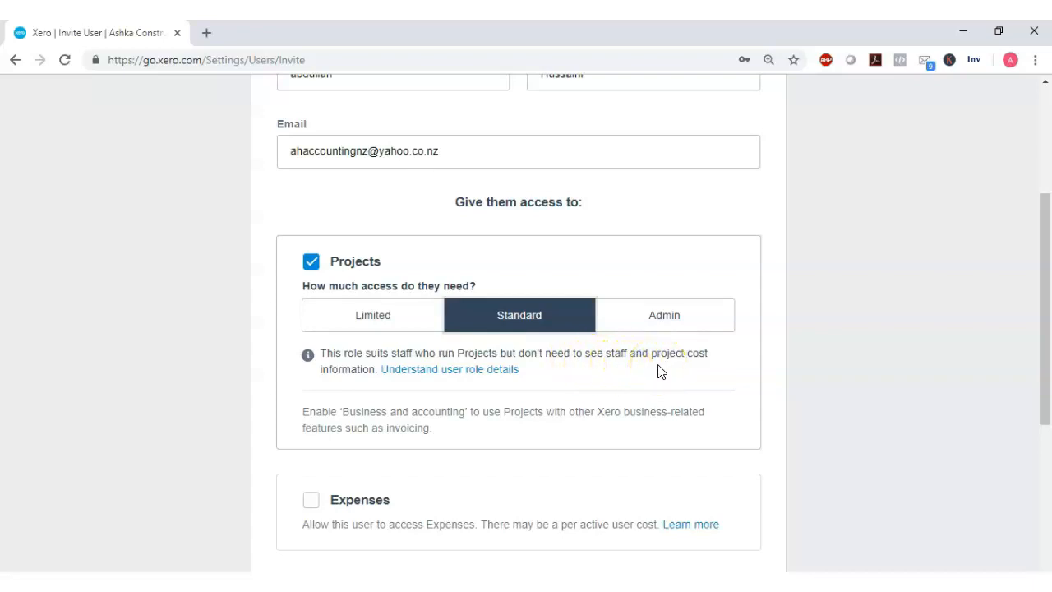
left_click(656, 325)
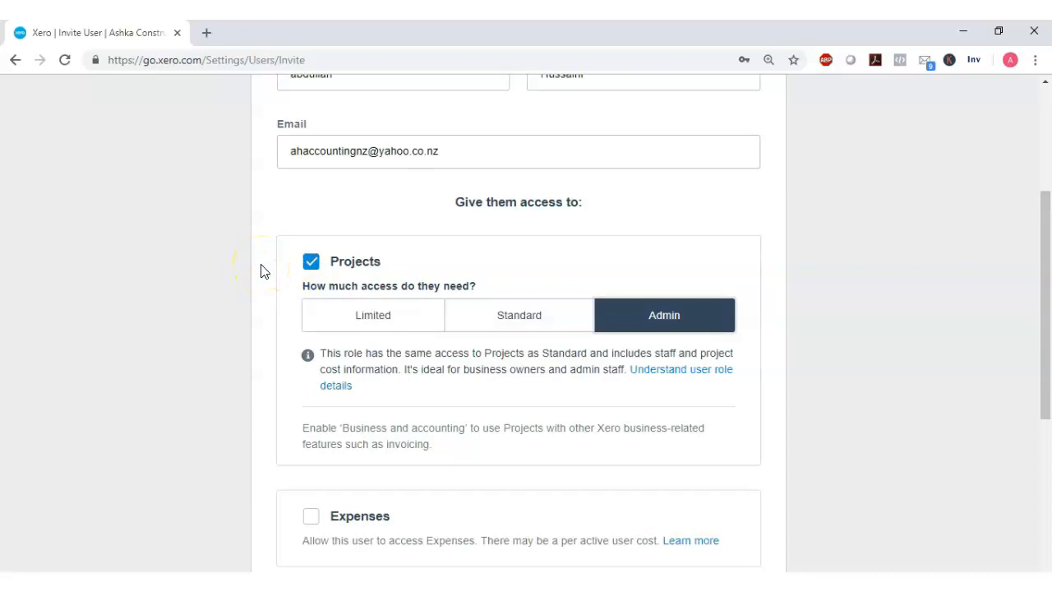
scroll(263, 271, "up", 3)
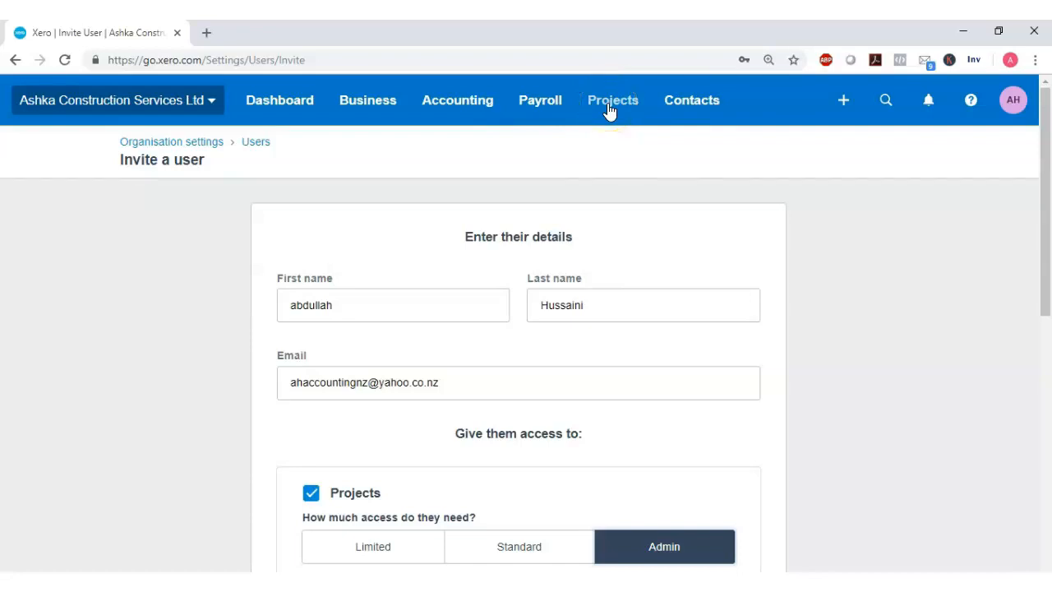
scroll(608, 109, "down", 3)
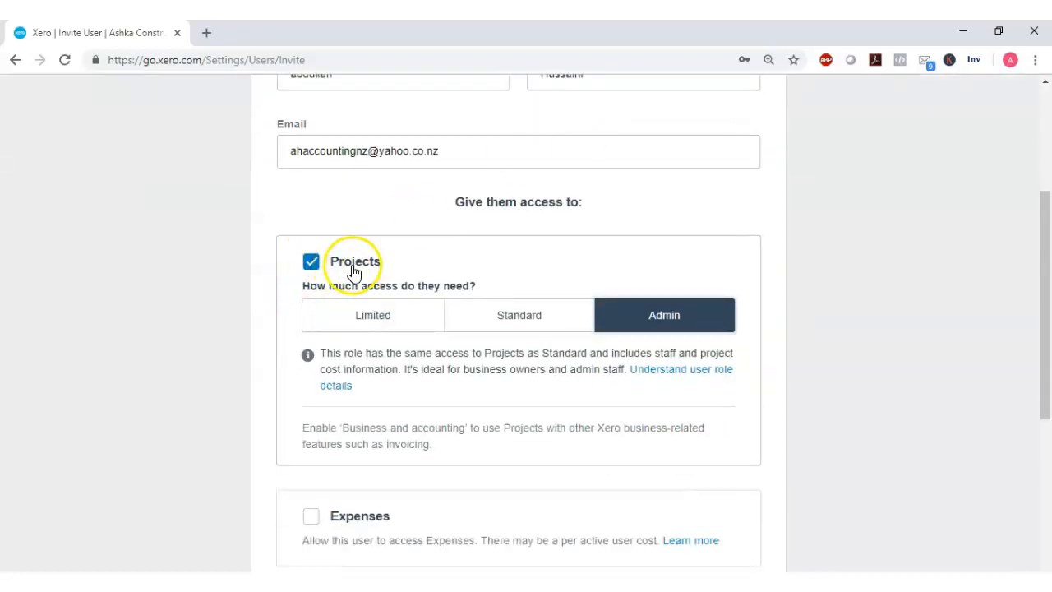
left_click(384, 332)
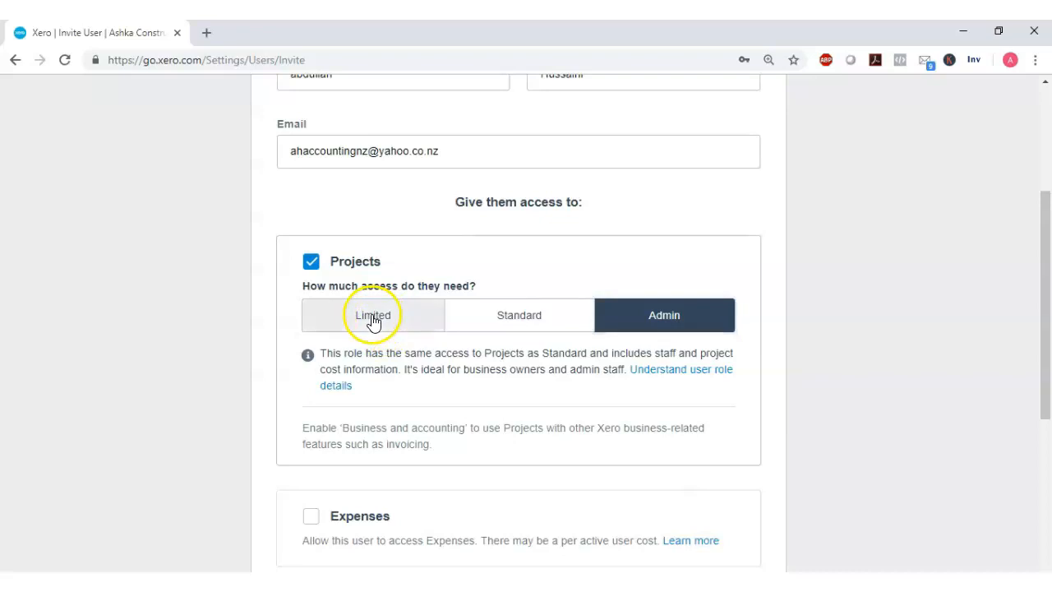
left_click(378, 317)
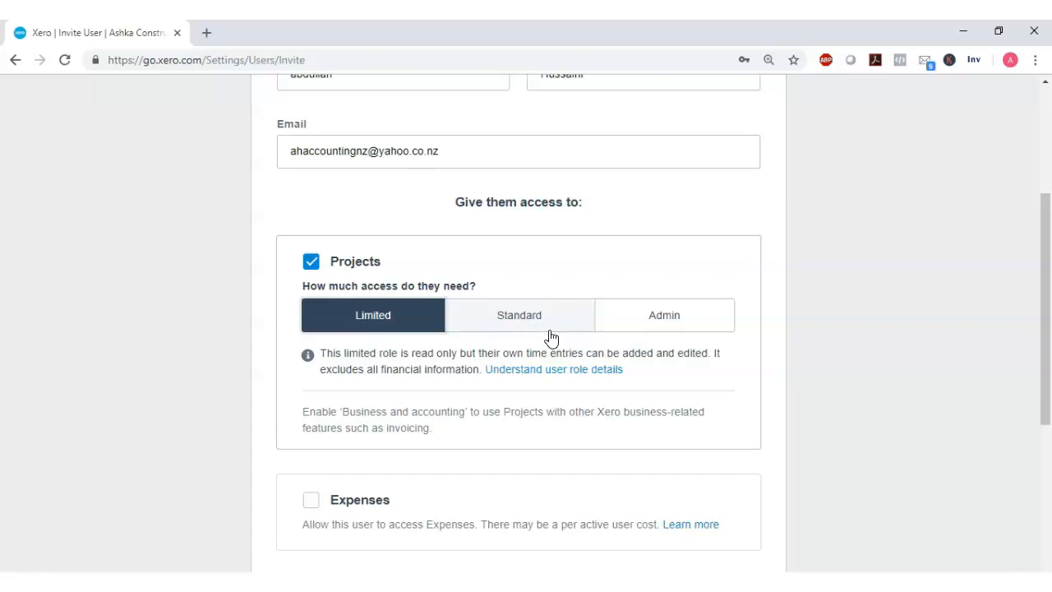
left_click(309, 262)
- Try the Submitter, Approver and Admin roles for Expenses access, and remove the Expenses access again
scroll(271, 263, "down", 2)
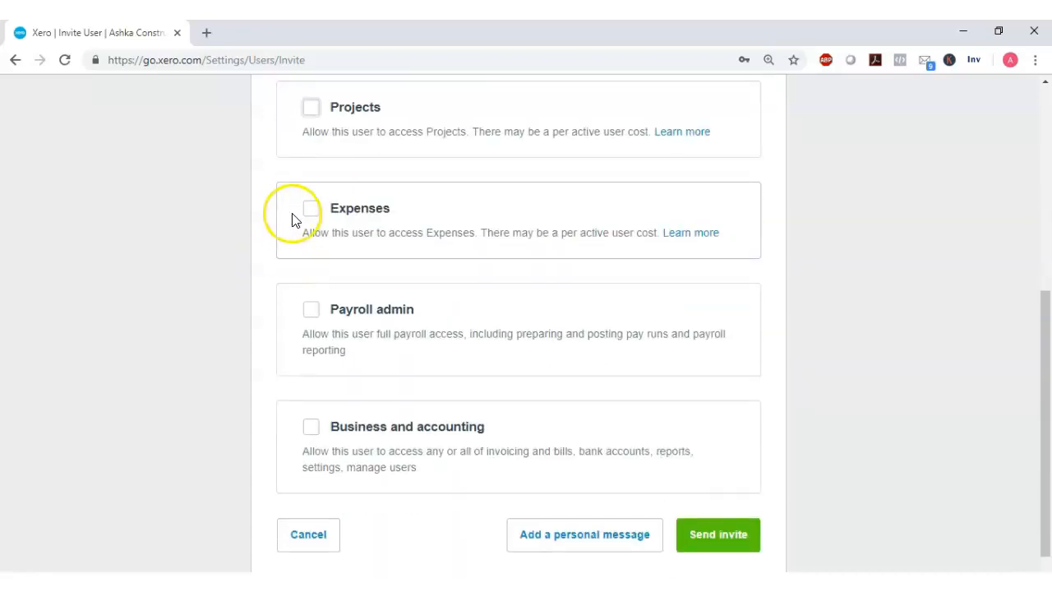
left_click(309, 215)
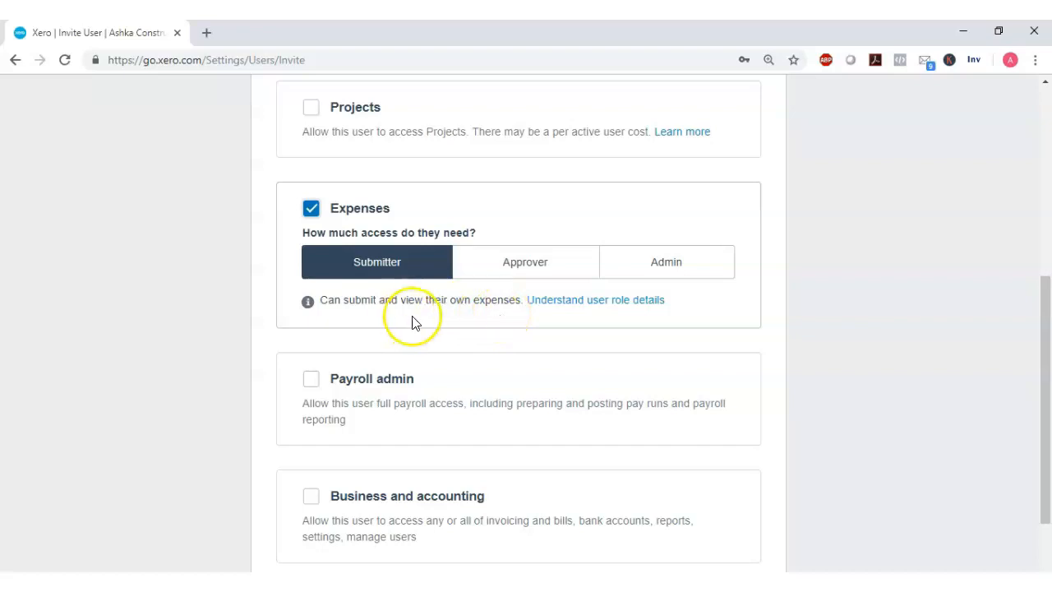
left_click(501, 263)
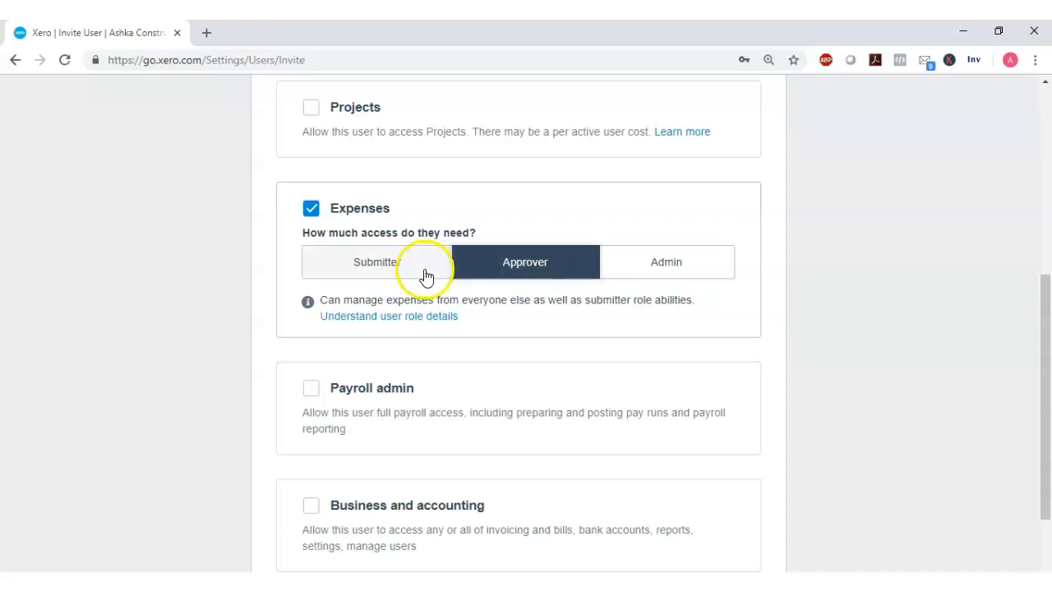
left_click(661, 274)
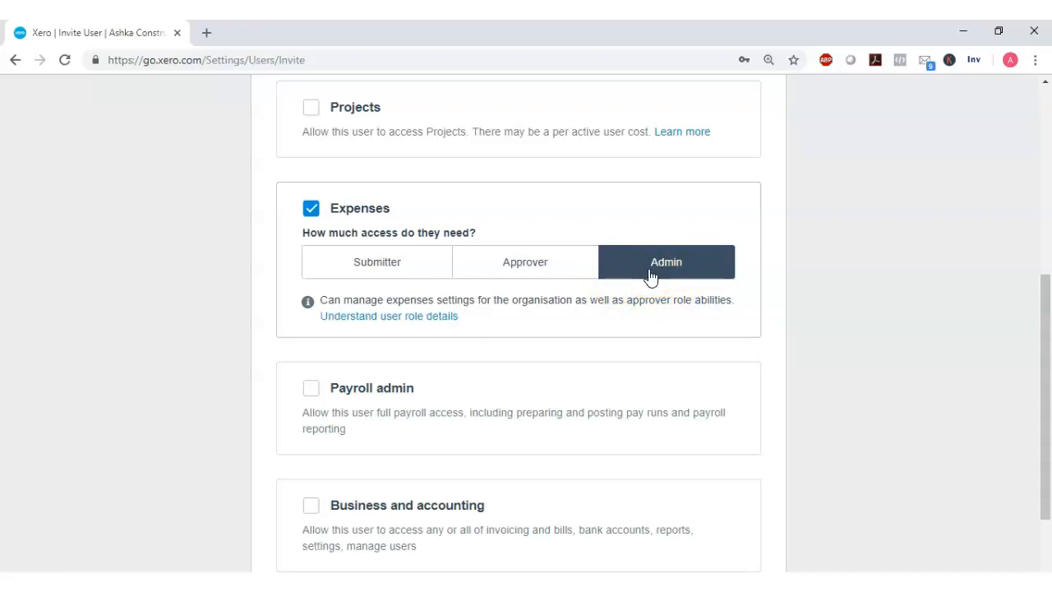
left_click(311, 210)
- Try granting the invited user Payroll admin access, and remove that access again
left_click(311, 311)
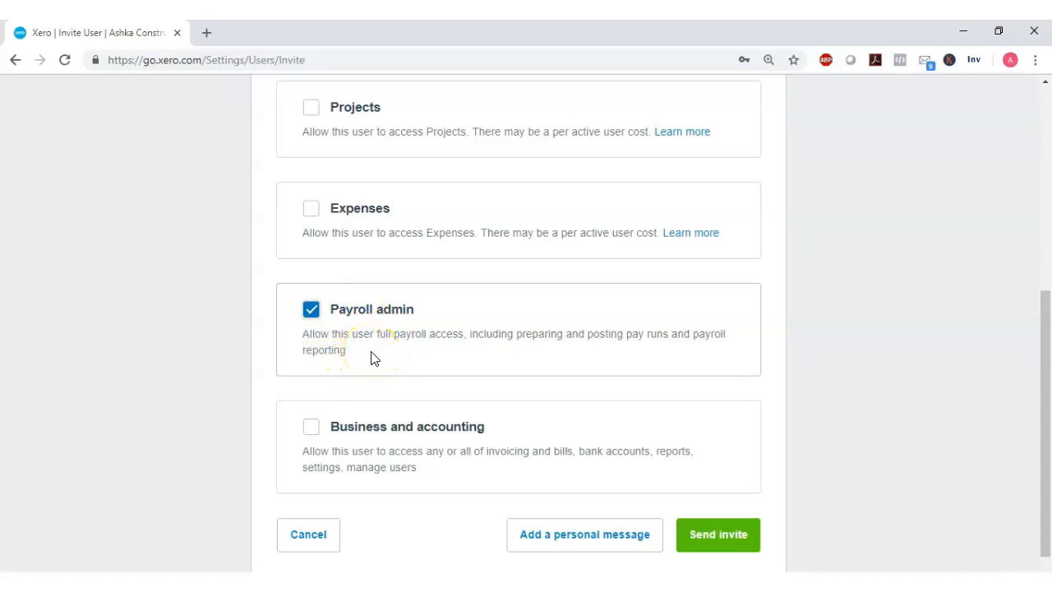
scroll(374, 345, "up", 5)
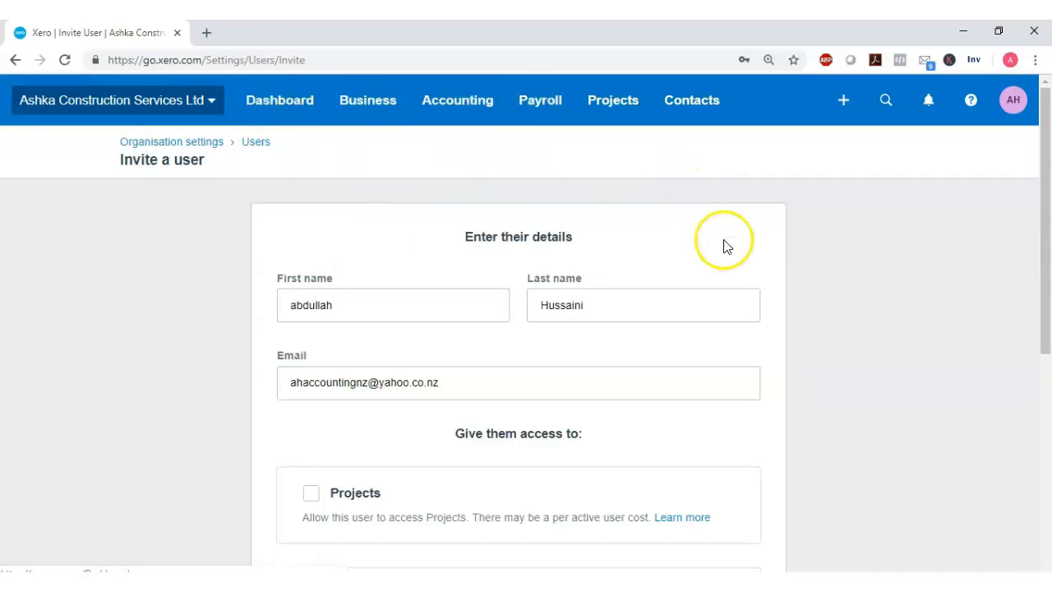
scroll(773, 341, "down", 5)
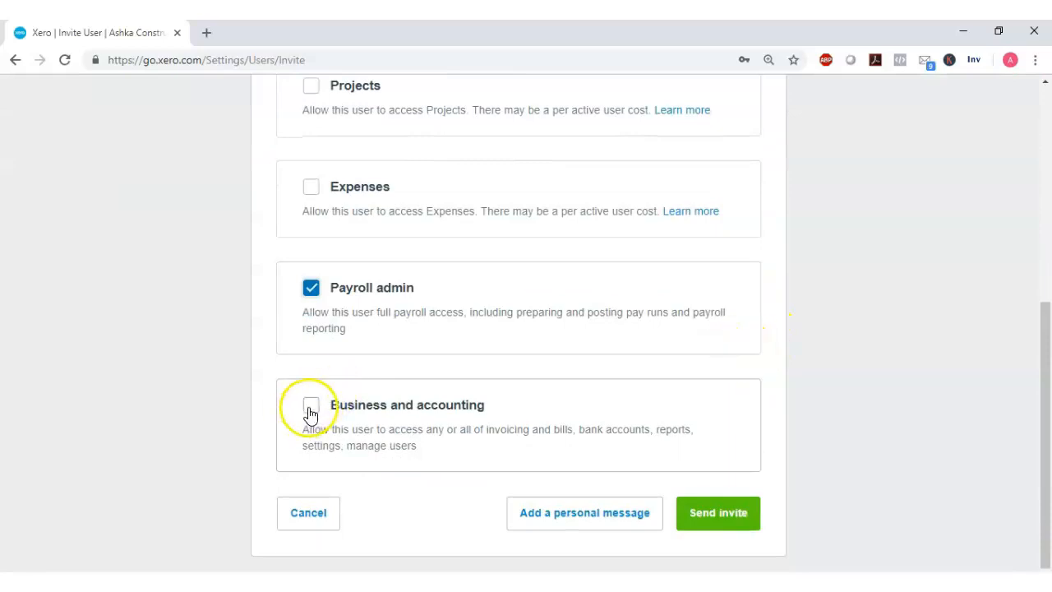
left_click(310, 289)
- Grant Business and accounting access with the Invoice only role, trying the sales and purchases options through to Approve and pay sales and purchases
left_click(310, 404)
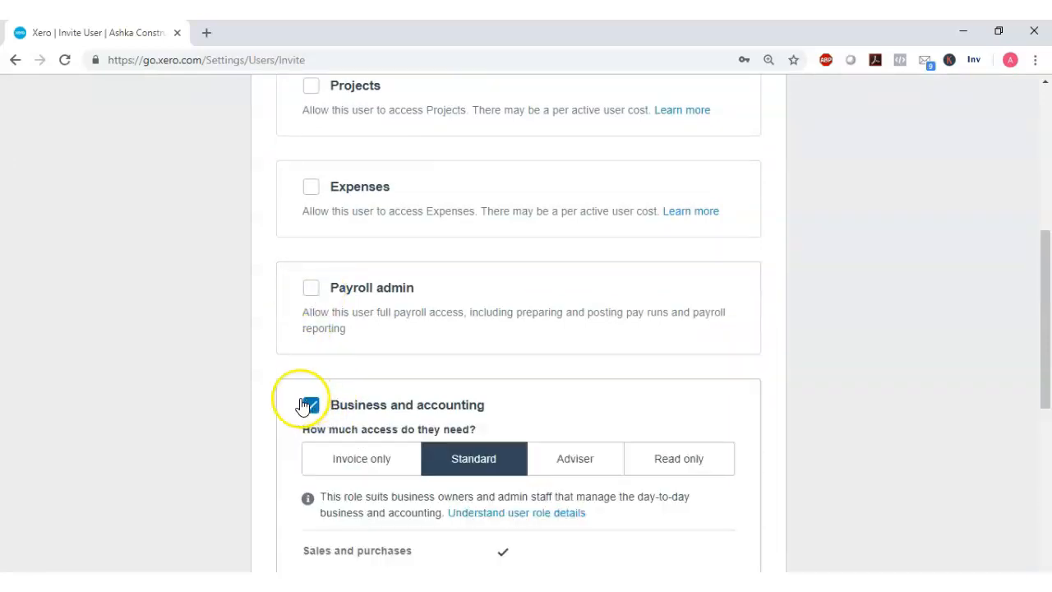
scroll(242, 401, "down", 4)
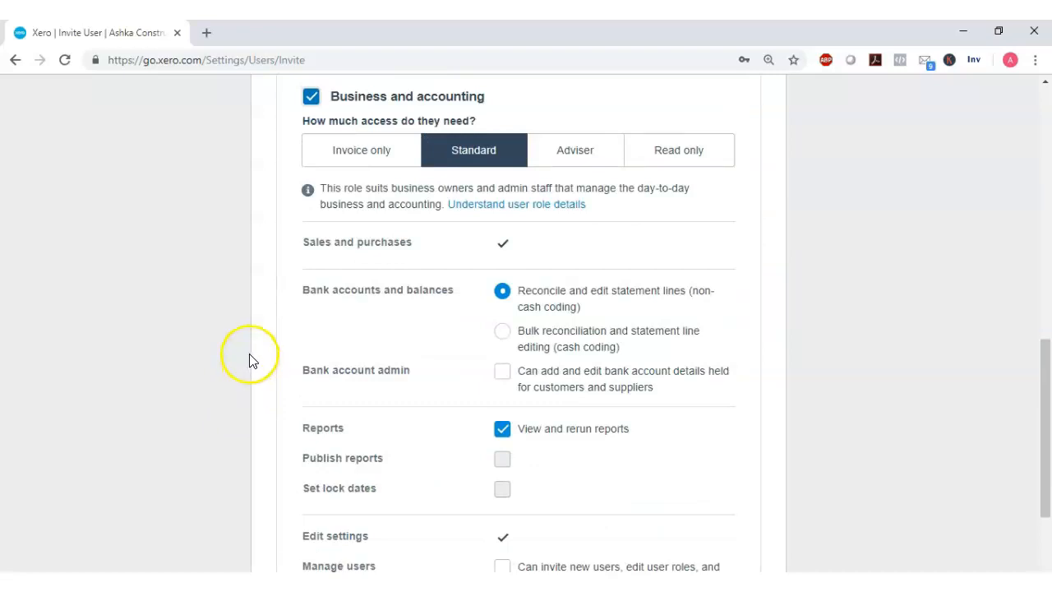
left_click(349, 159)
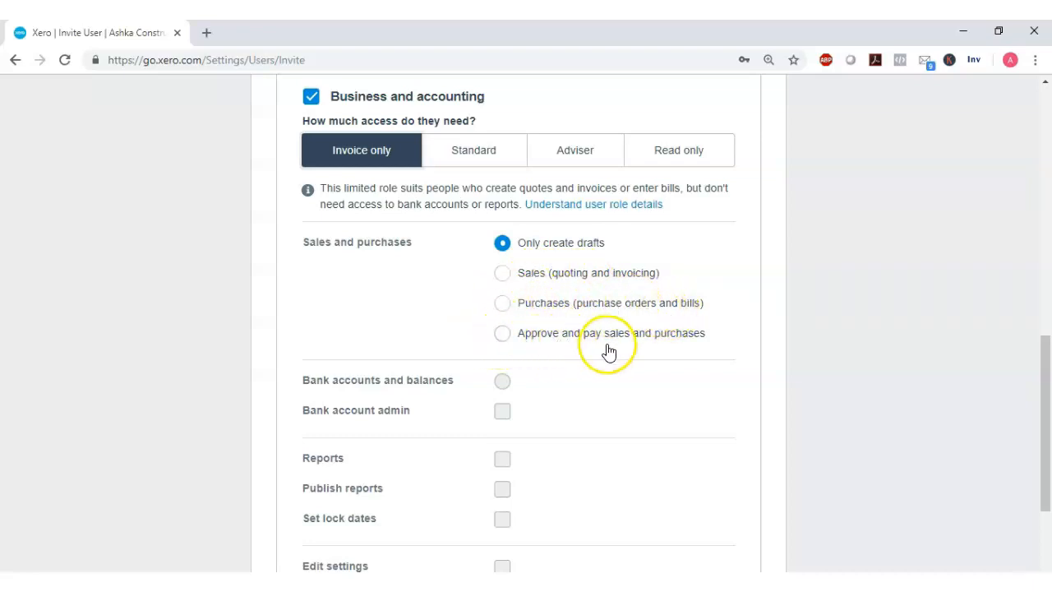
left_click(504, 276)
left_click(501, 302)
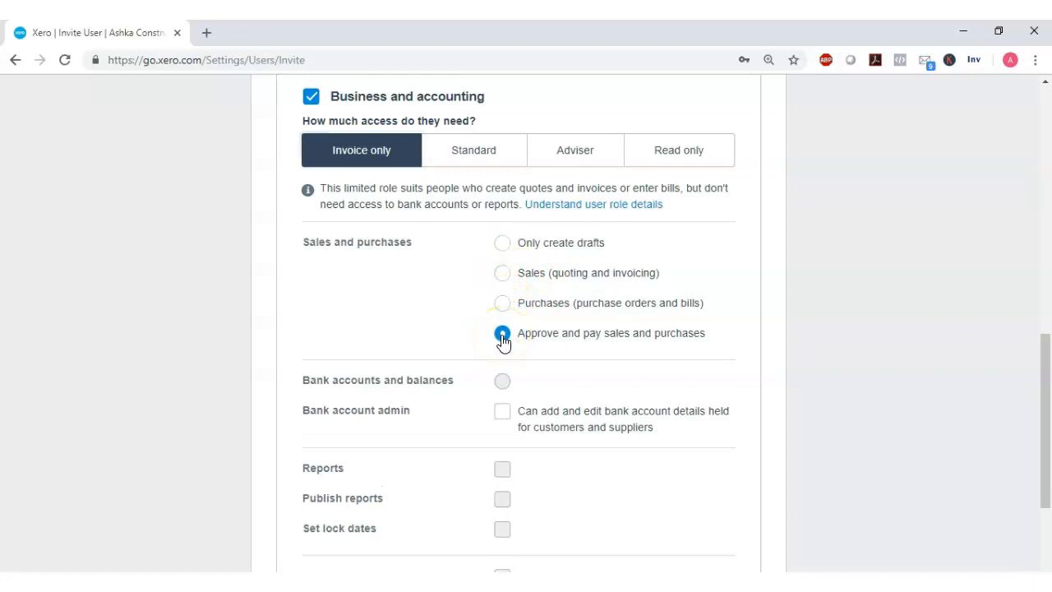
scroll(500, 343, "down", 2)
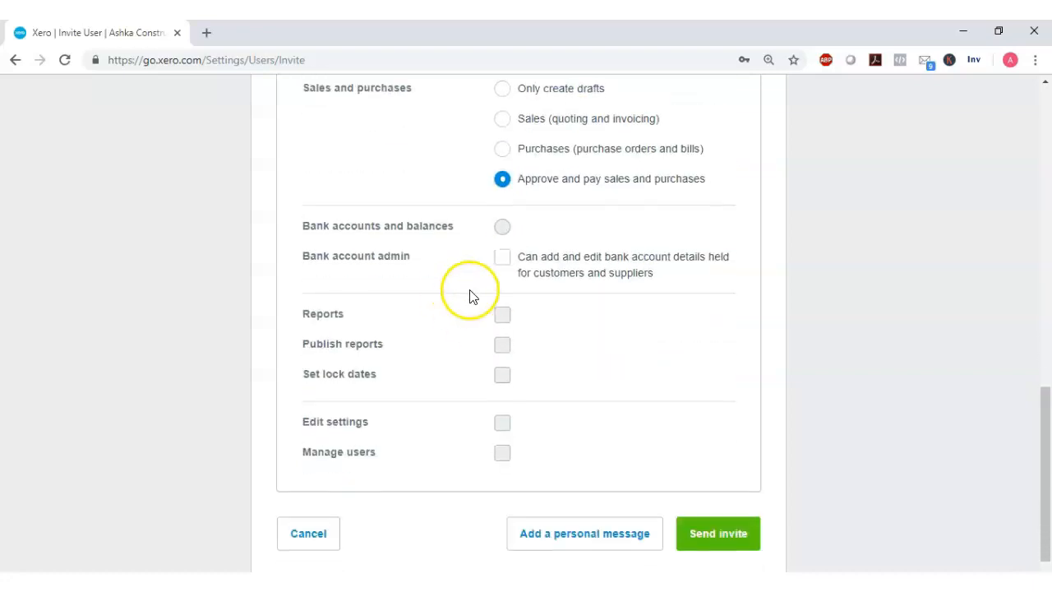
scroll(468, 296, "up", 2)
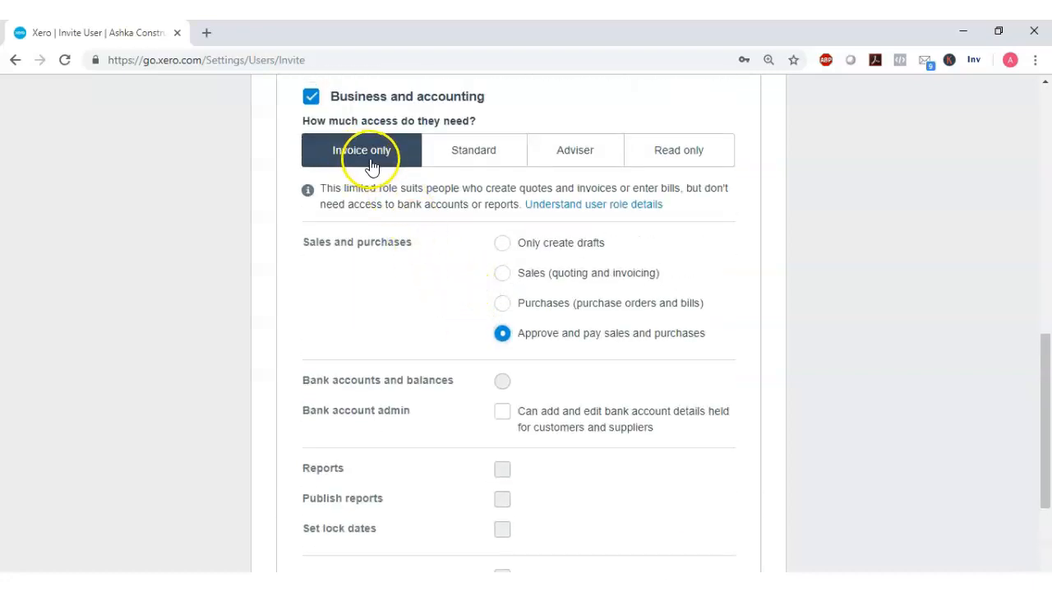
scroll(440, 321, "down", 2)
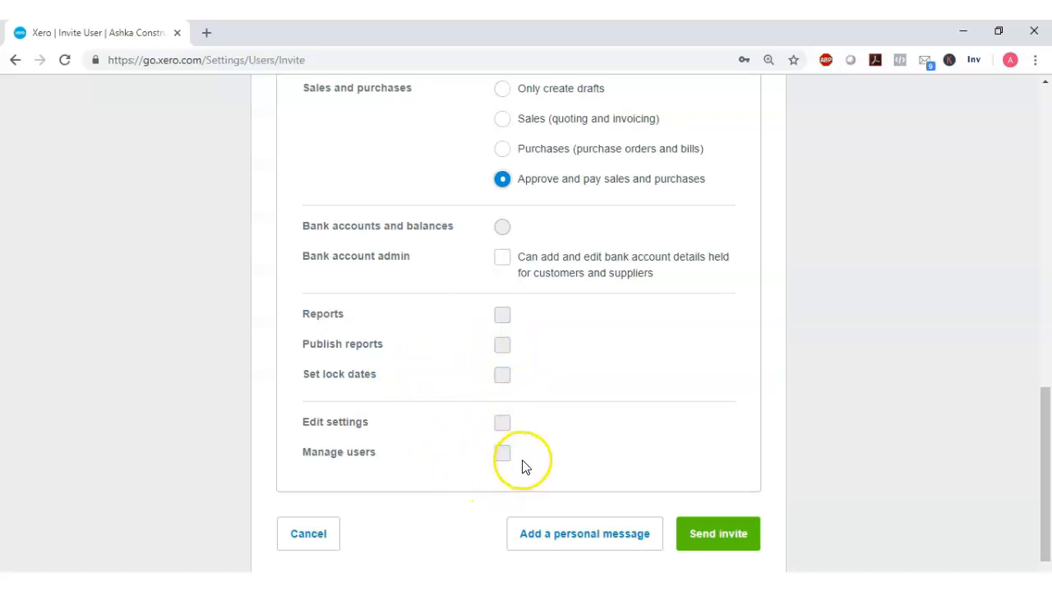
- Change the Business and accounting role to Standard with bulk reconciliation and bank account admin, leaving Manage users disabled
scroll(547, 463, "up", 3)
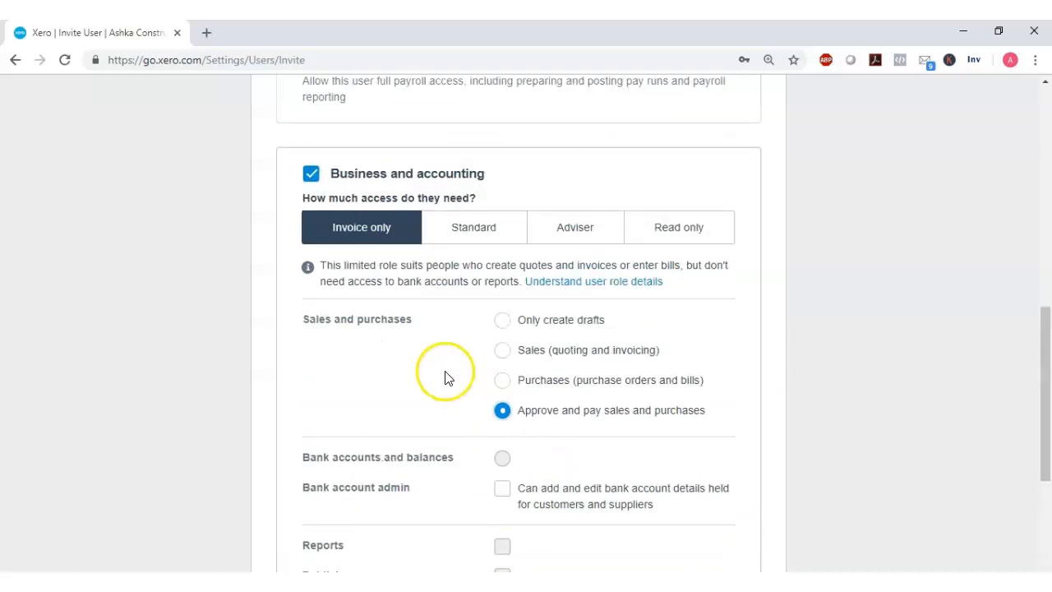
left_click(477, 236)
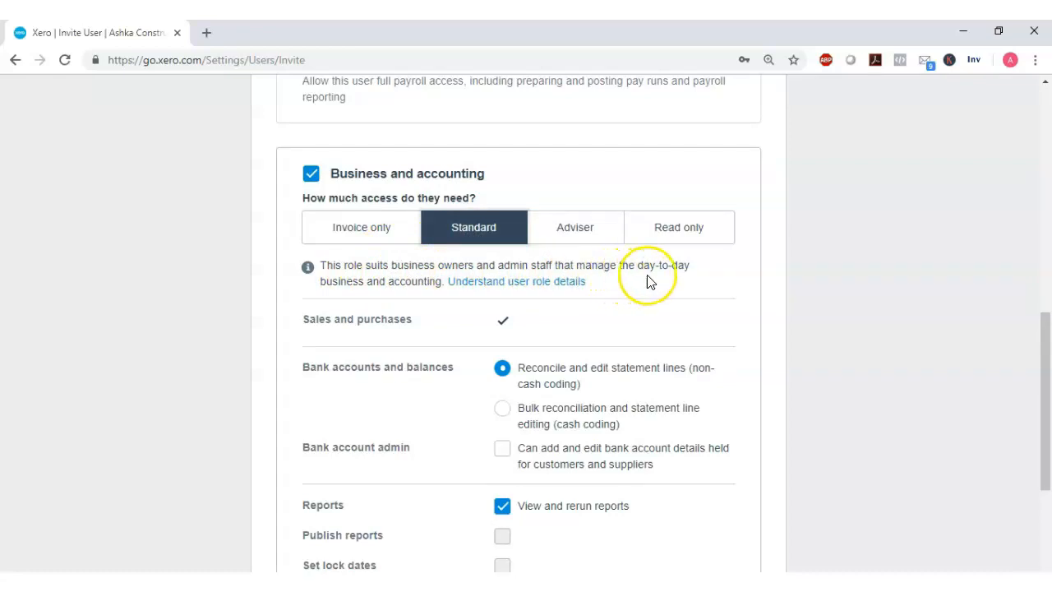
scroll(434, 288, "down", 2)
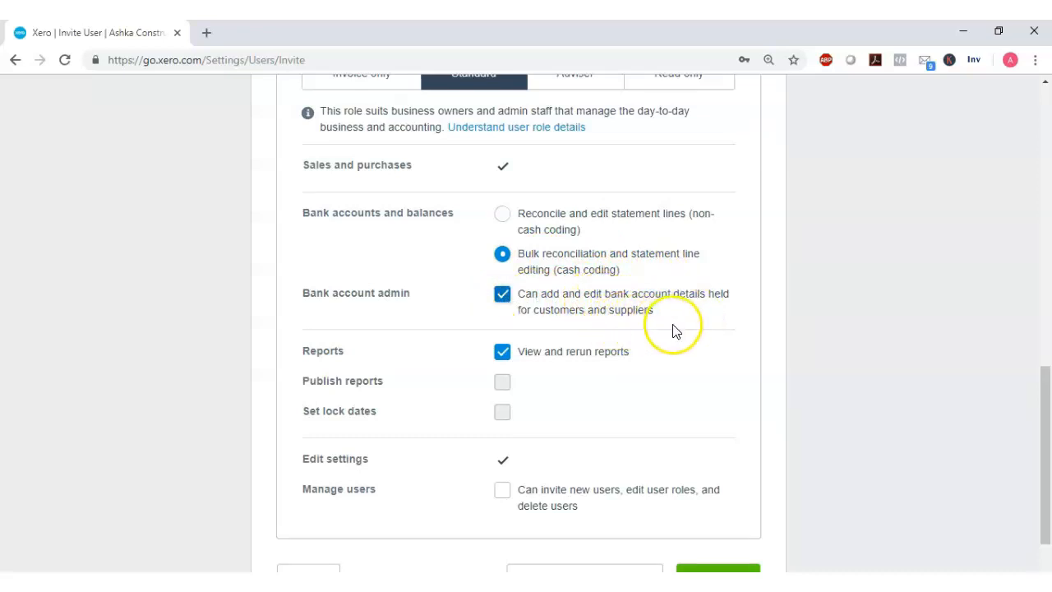
scroll(591, 325, "down", 1)
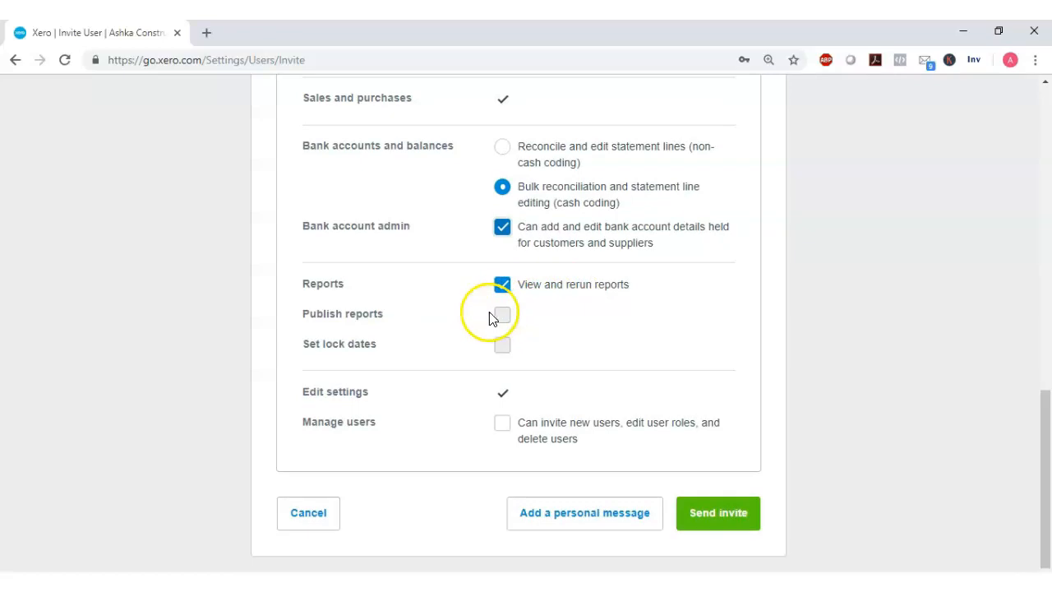
left_click(501, 425)
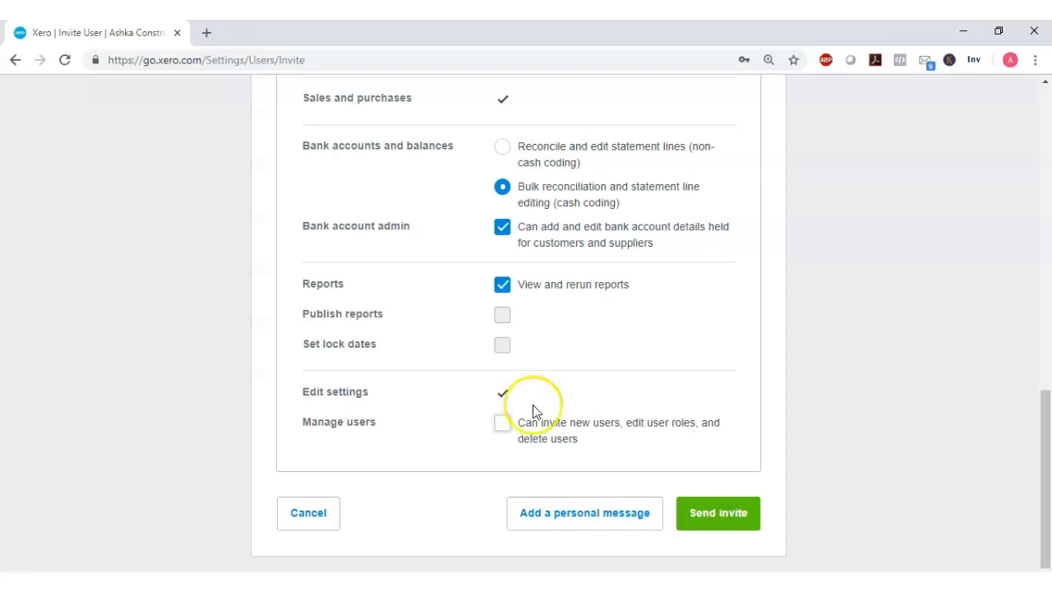
- Try the Adviser role for Business and accounting access with Bank account admin and Manage users enabled
scroll(573, 380, "up", 4)
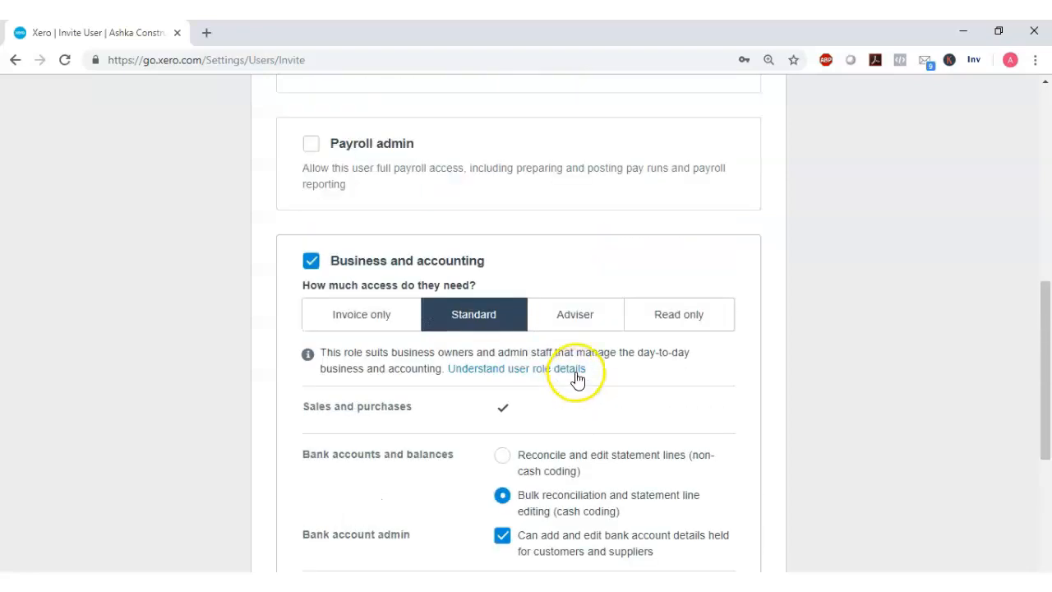
left_click(577, 321)
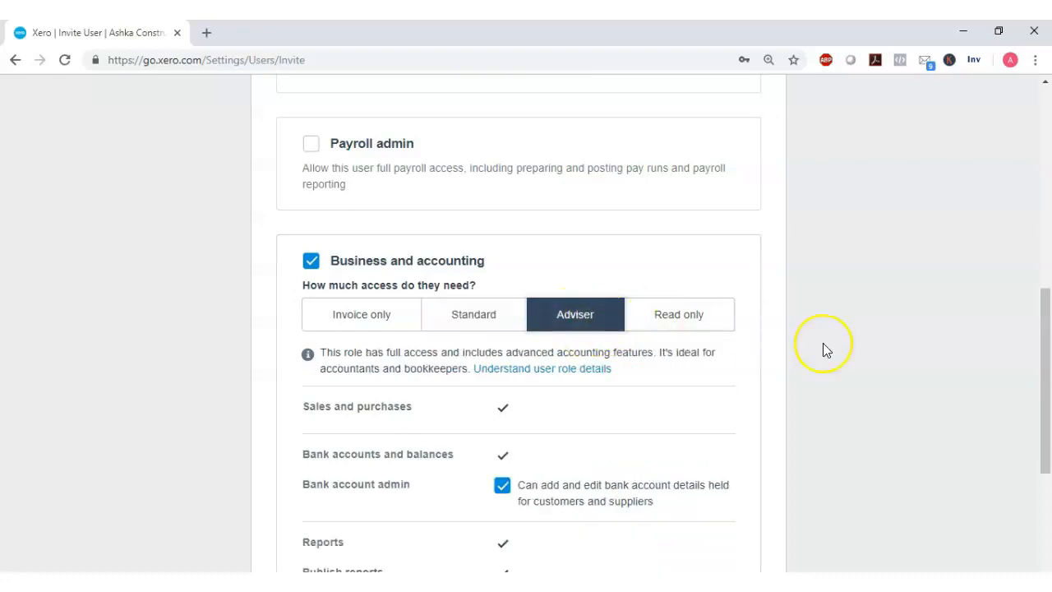
scroll(823, 343, "down", 1)
scroll(828, 343, "down", 1)
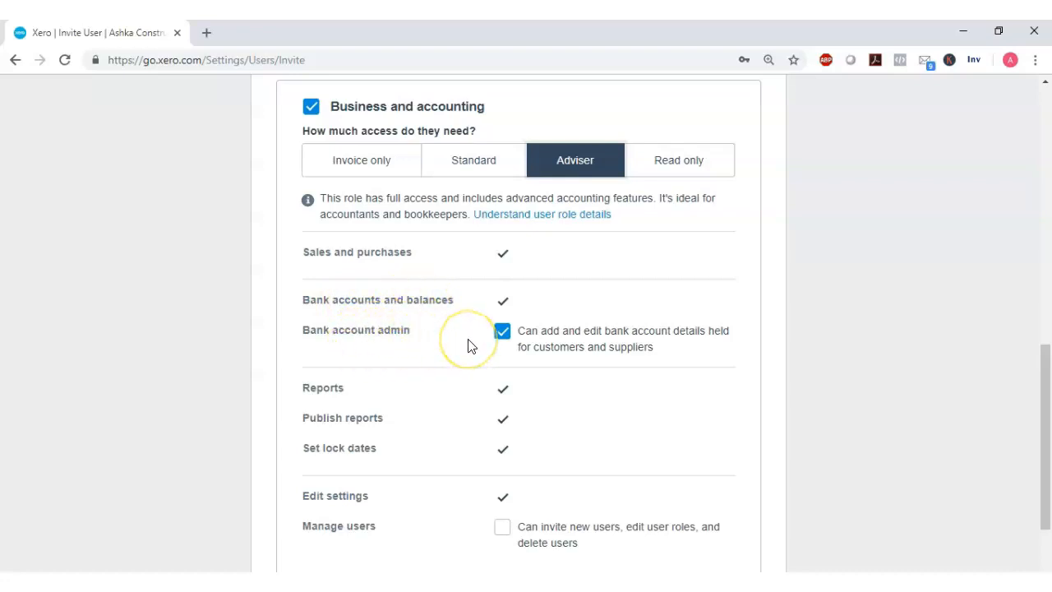
scroll(464, 341, "down", 1)
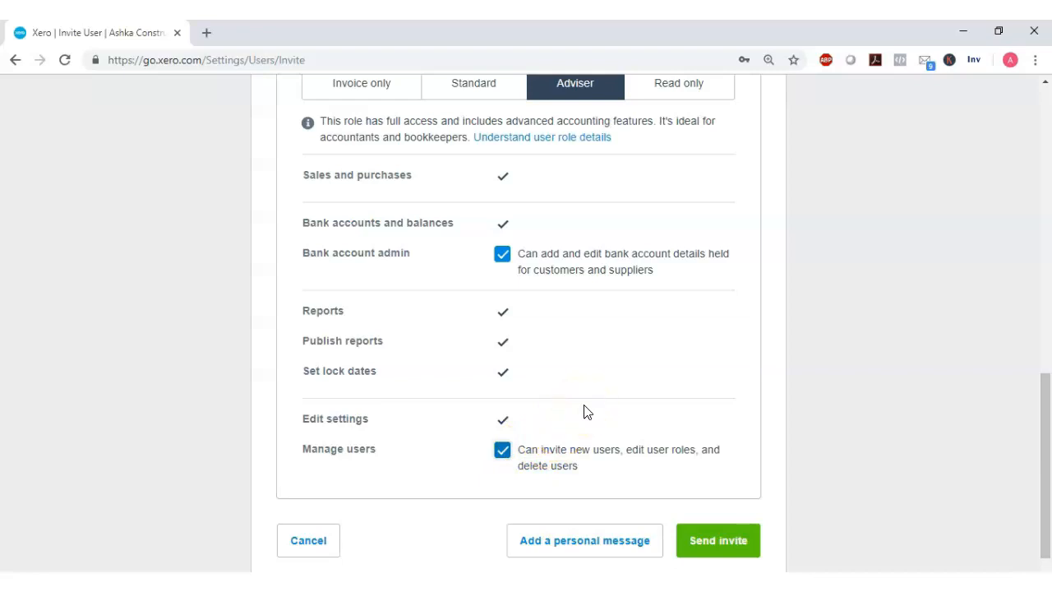
scroll(586, 411, "up", 1)
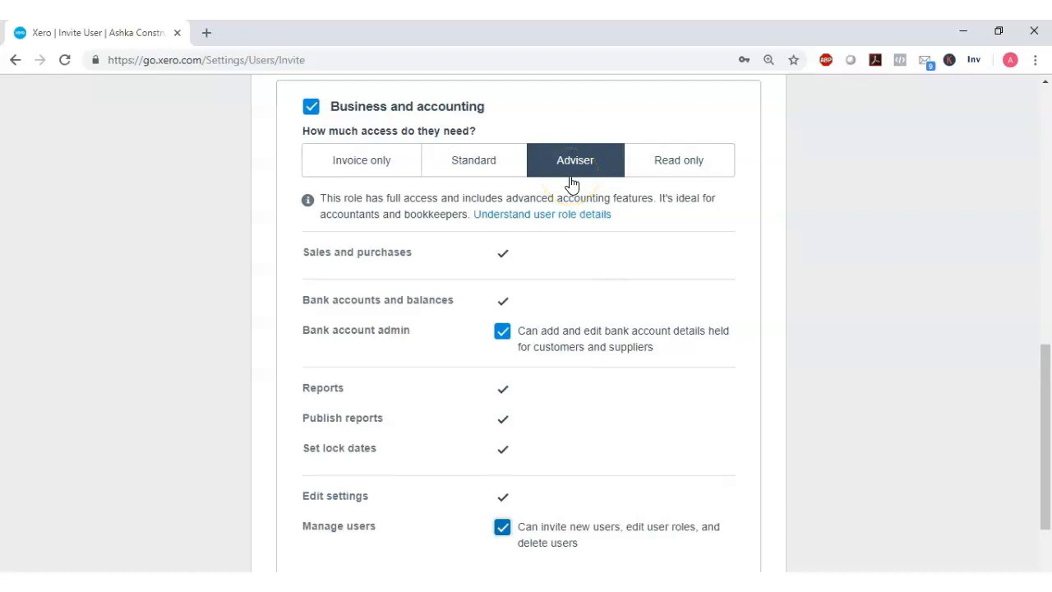
scroll(622, 292, "down", 2)
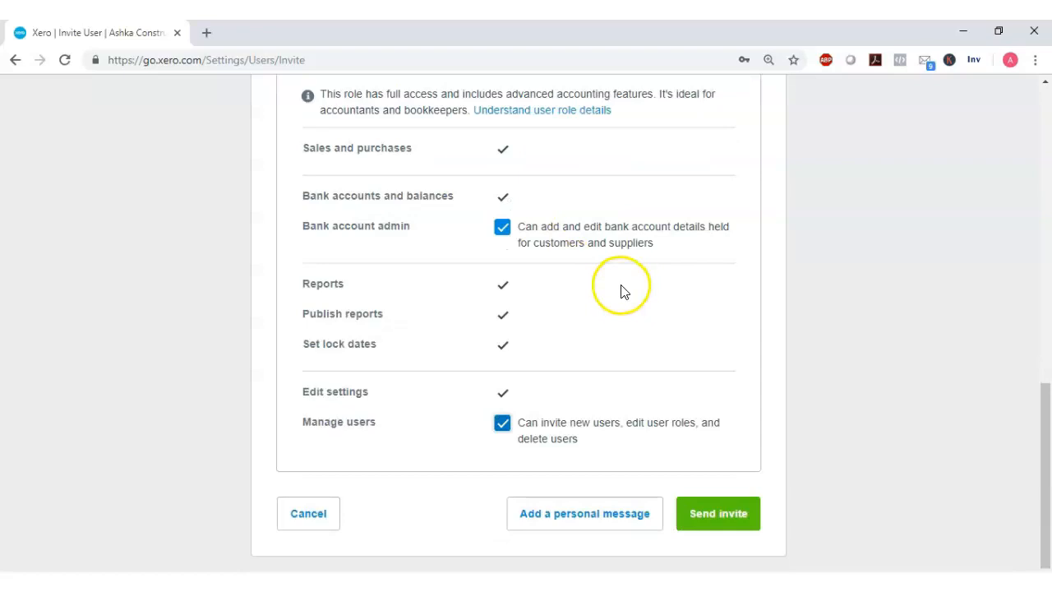
- Turn off the Manage users and Bank account admin permissions of the Adviser role
scroll(633, 296, "up", 10)
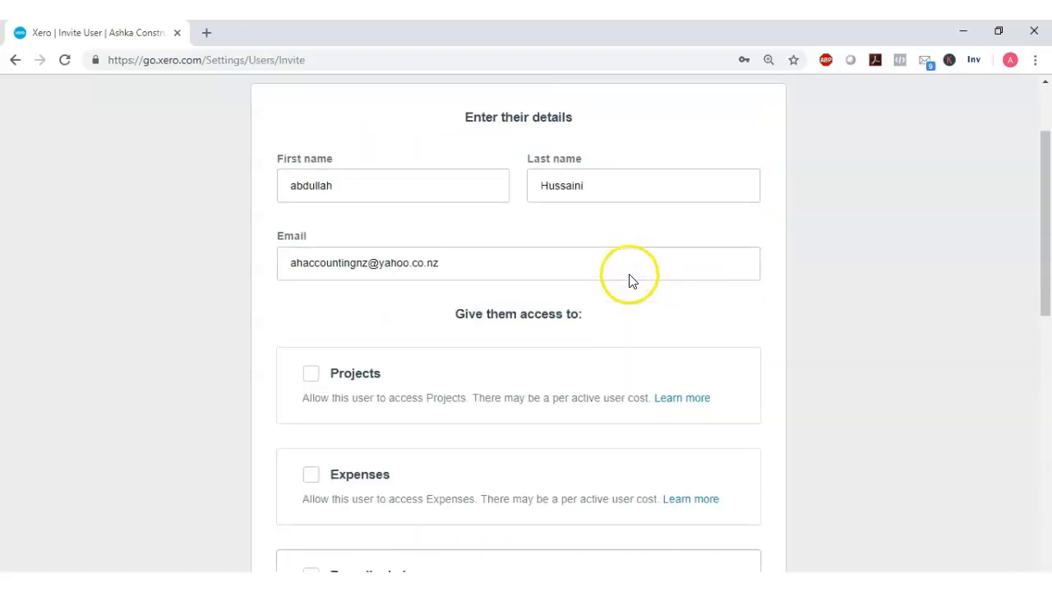
scroll(584, 376, "down", 3)
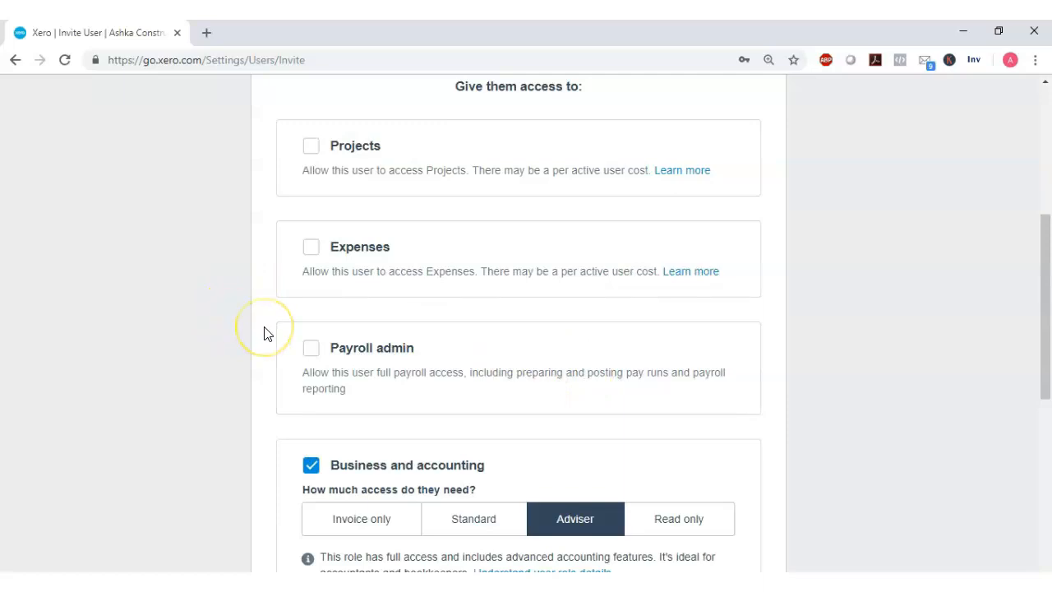
scroll(263, 333, "down", 2)
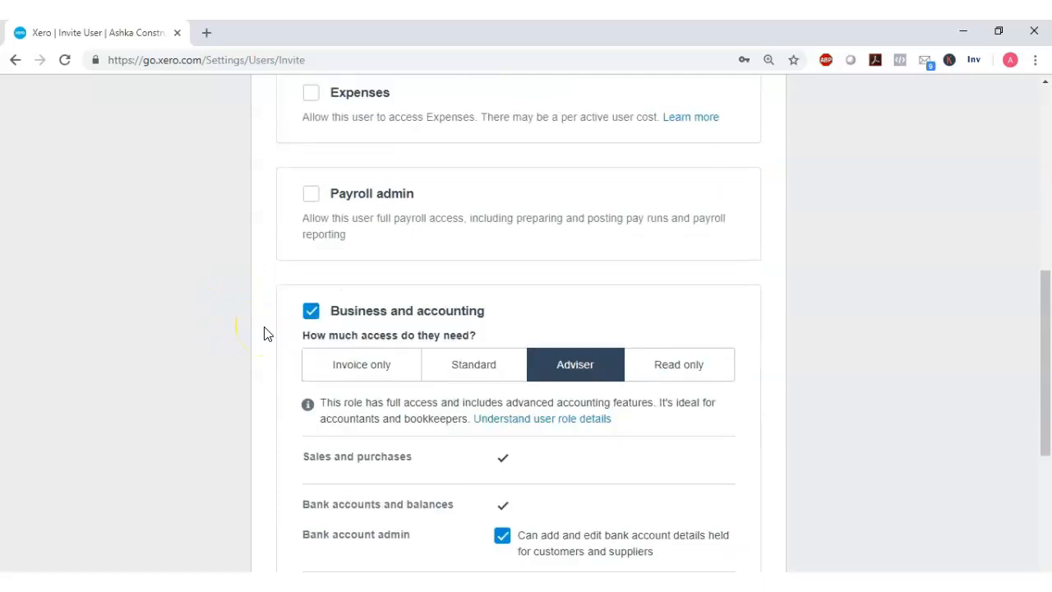
scroll(264, 333, "down", 2)
scroll(263, 333, "down", 2)
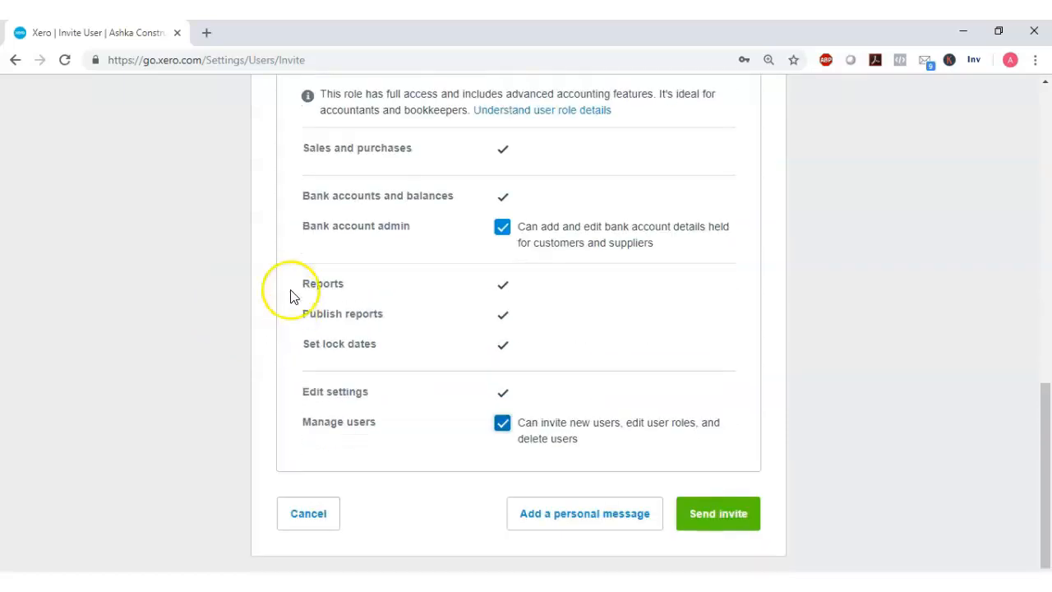
left_click(502, 424)
left_click(502, 227)
scroll(652, 322, "up", 7)
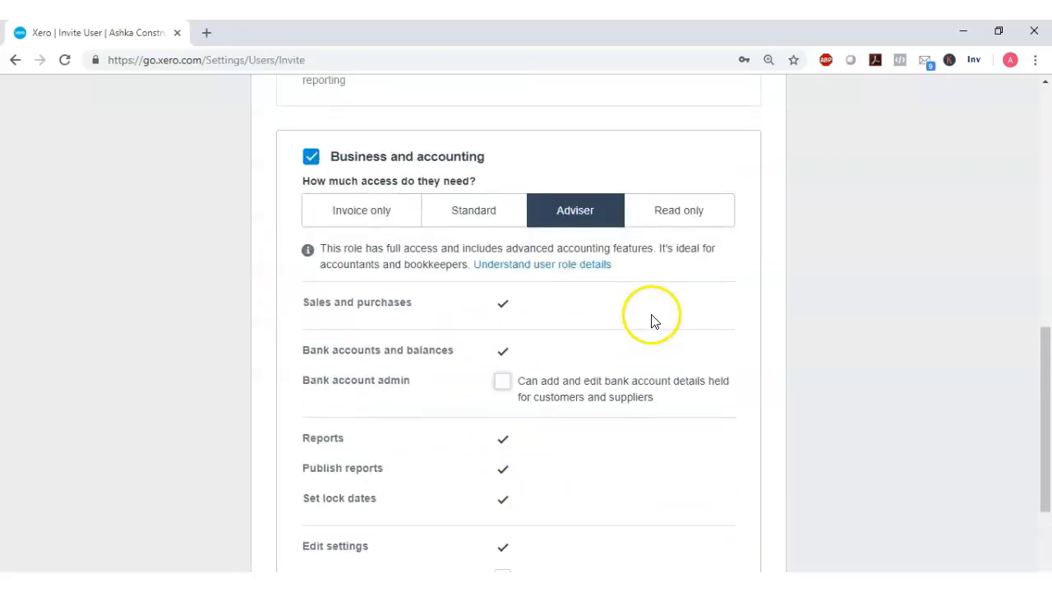
- Grant the invited user Payroll admin access and remove the Business and accounting access
left_click(312, 430)
scroll(469, 353, "up", 3)
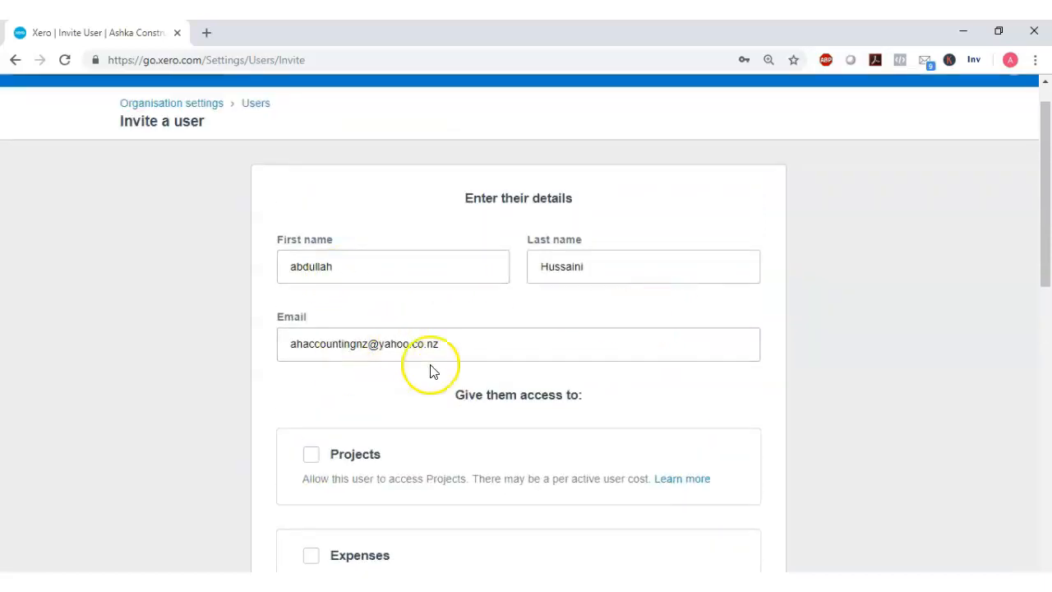
scroll(411, 348, "down", 5)
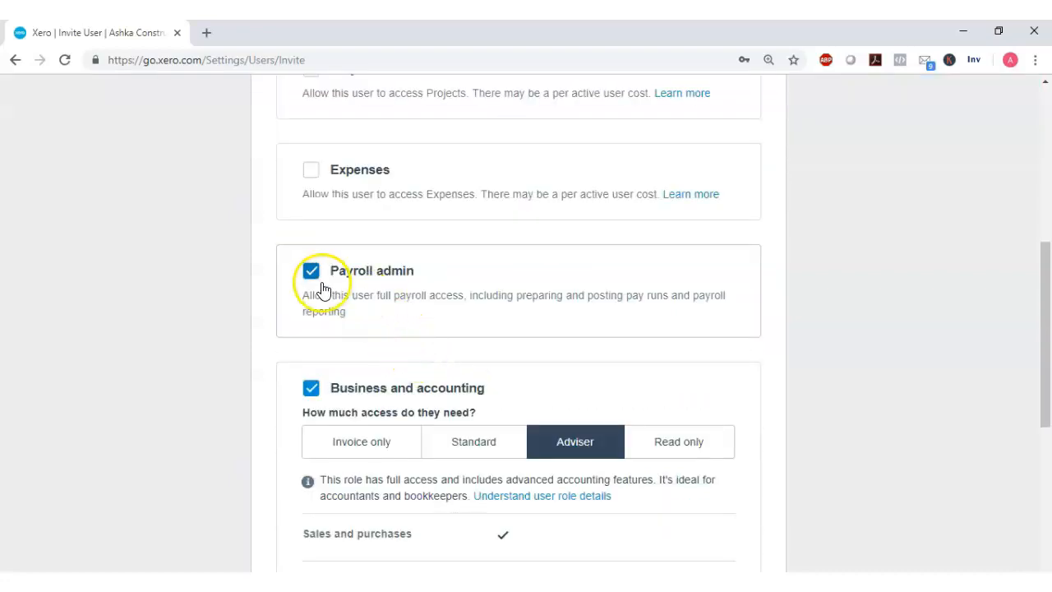
left_click(311, 389)
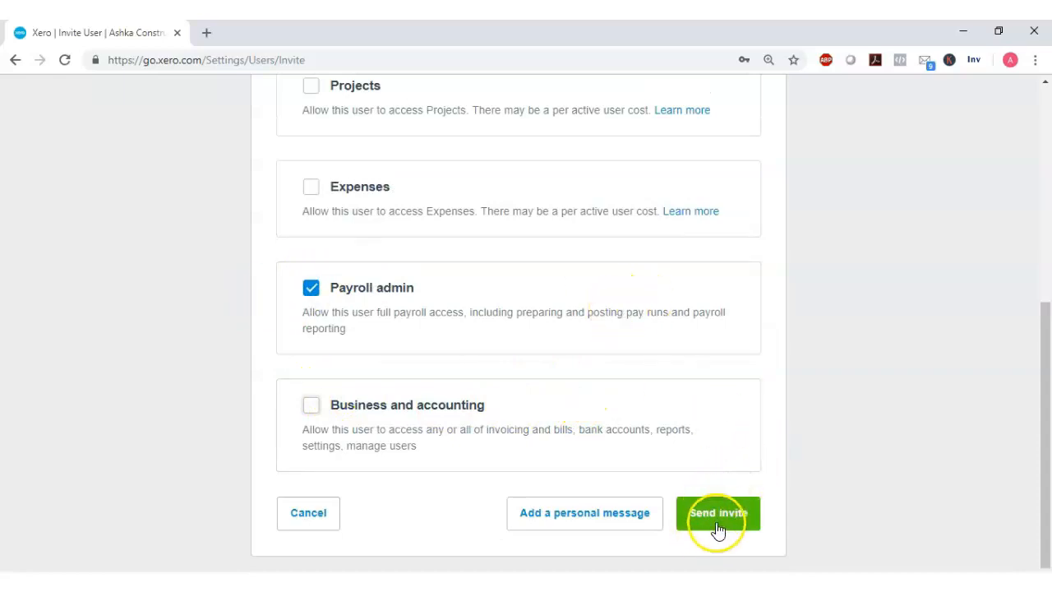
- Review the invited user's details and Payroll admin access, and send the invite
scroll(695, 261, "up", 5)
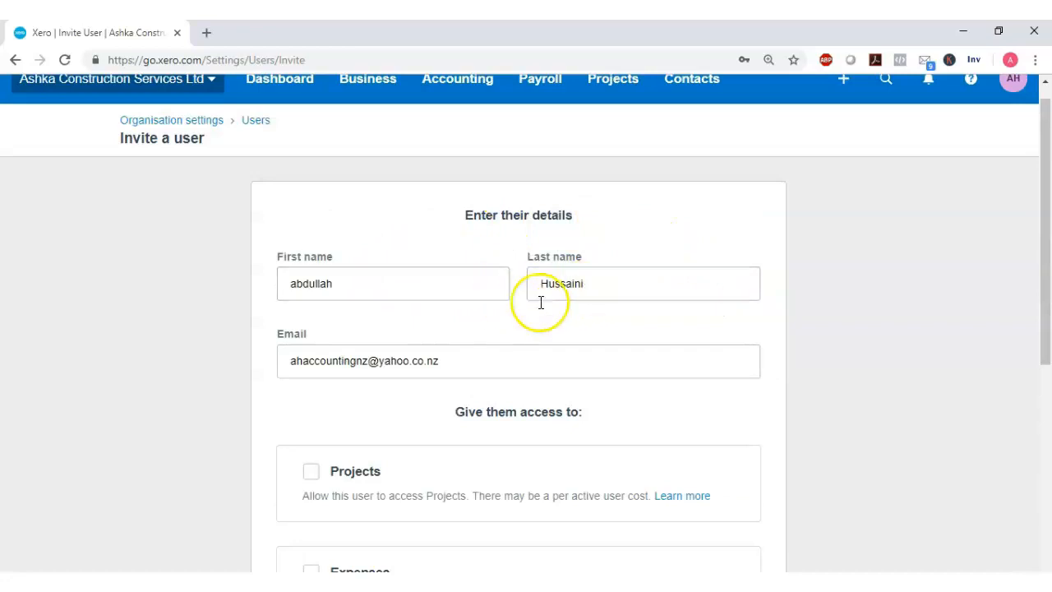
scroll(759, 421, "down", 3)
scroll(758, 421, "down", 2)
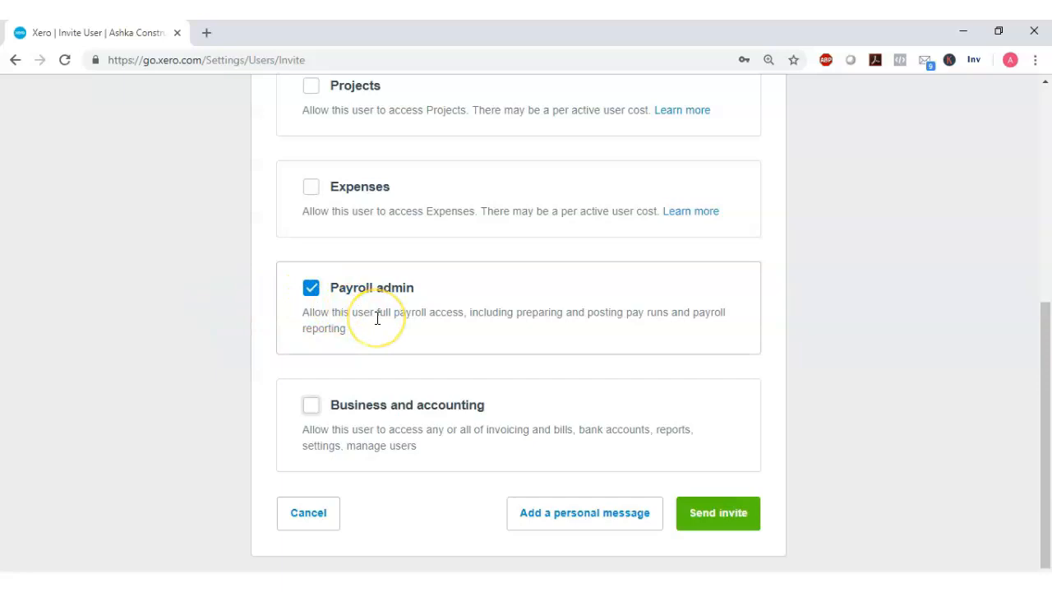
left_click(708, 518)
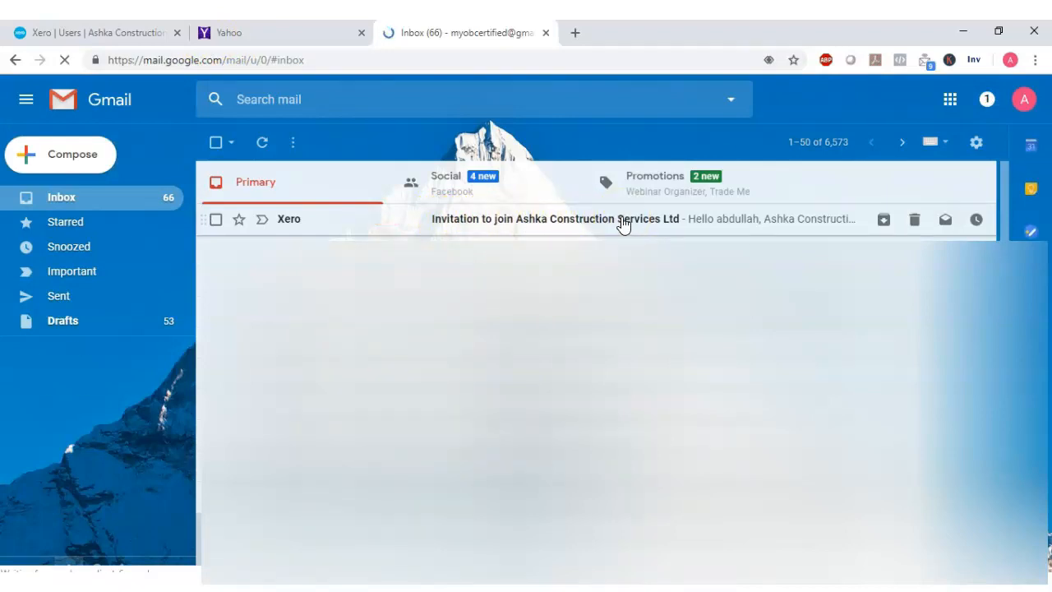
- Open the Xero invitation email in Gmail, follow its invitation link and accept the invite to Ashka Construction Services Ltd
left_click(623, 222)
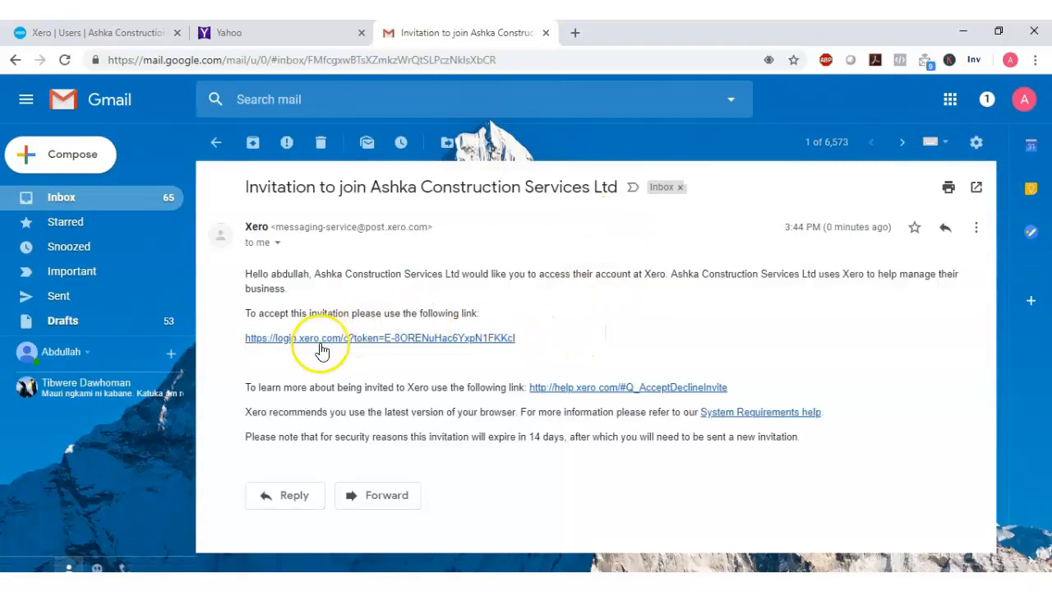
left_click(326, 348)
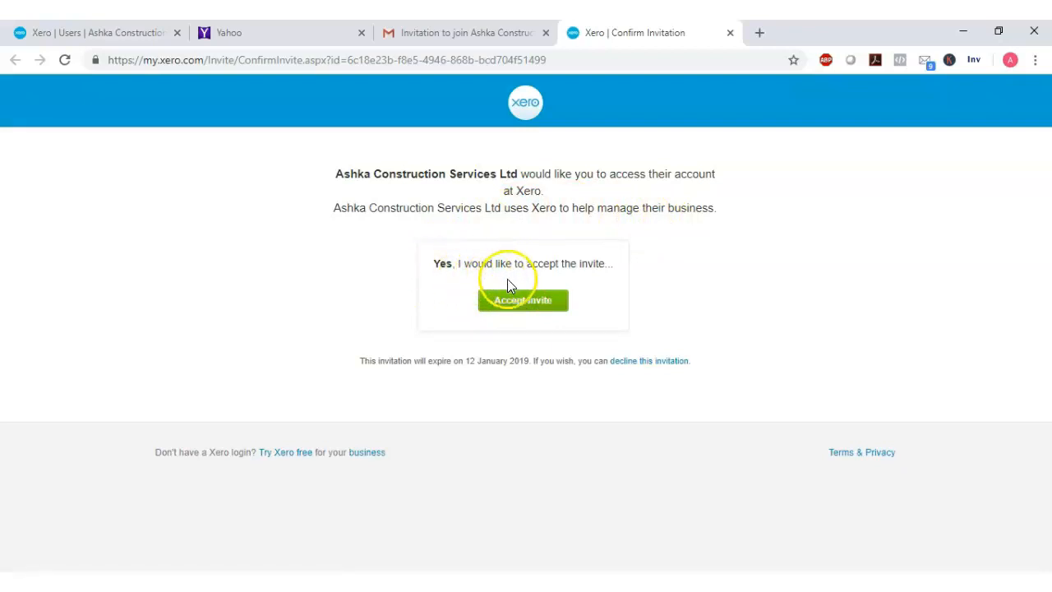
left_click(515, 305)
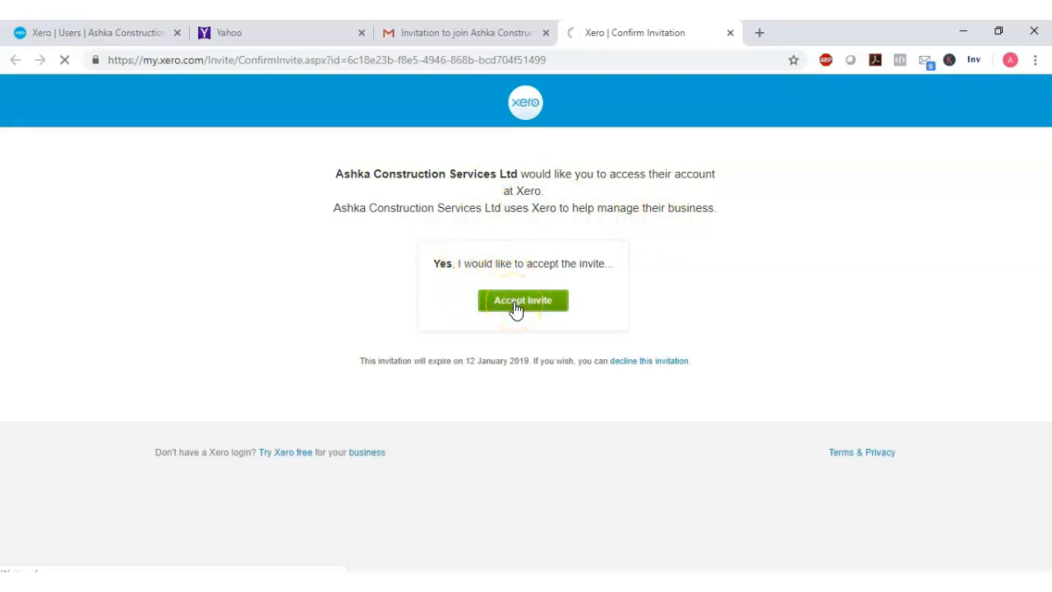
- Enter the invited user's Xero account password and log in to the organisation
left_click(328, 400)
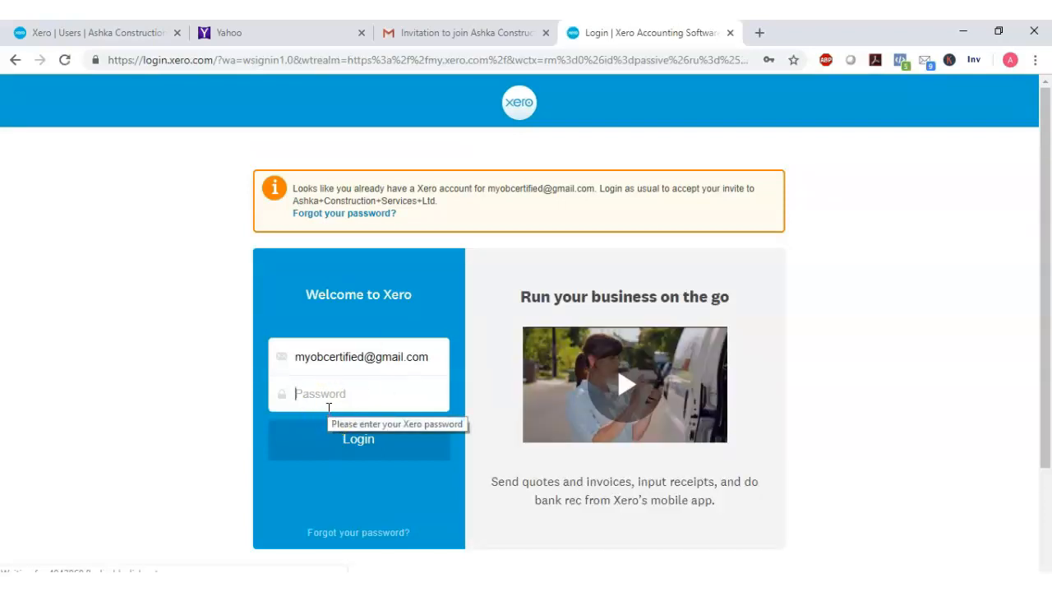
key("ctrl+v")
left_click(340, 439)
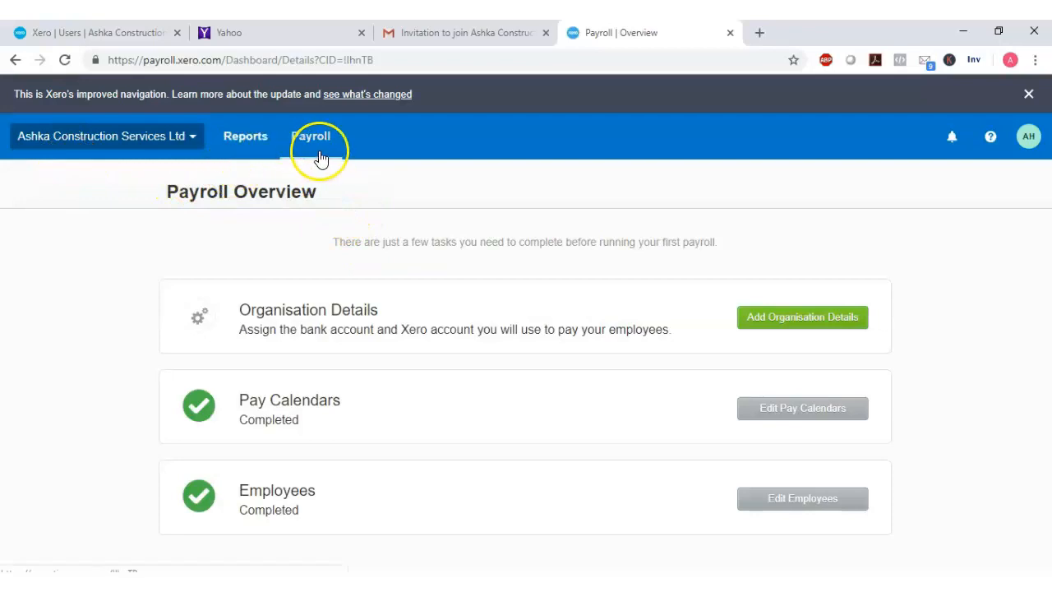
- Examine the full list of payroll reports and the Payroll menu options available to the Payroll admin user
left_click(245, 150)
left_click(251, 150)
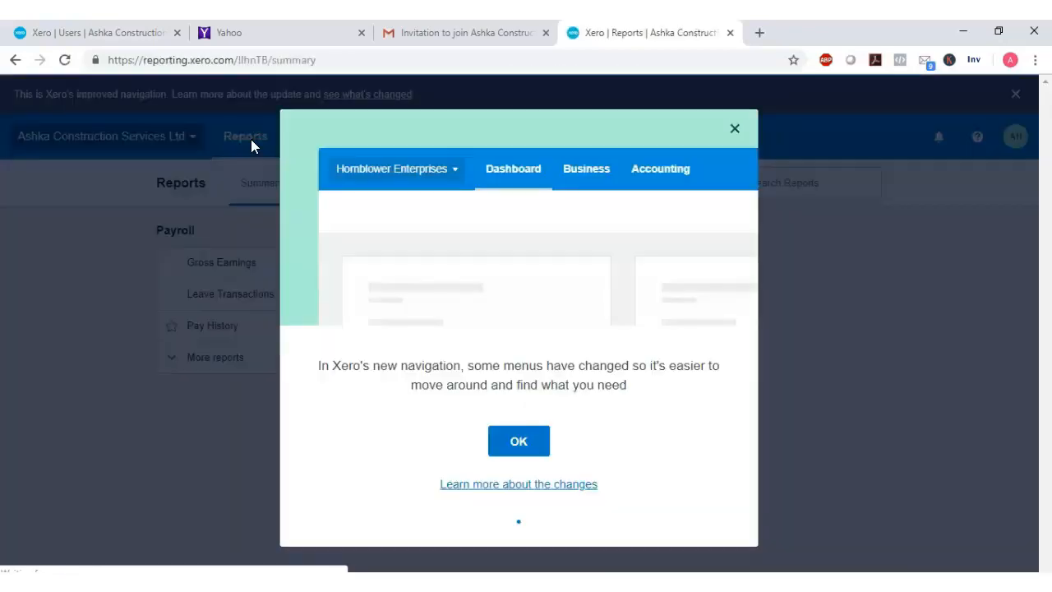
left_click(250, 139)
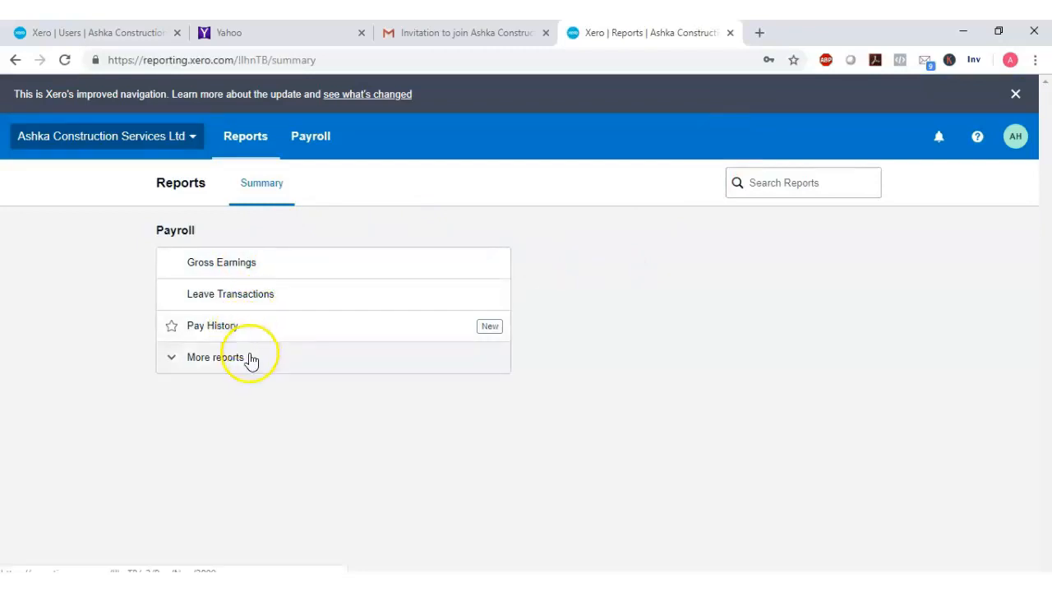
left_click(171, 359)
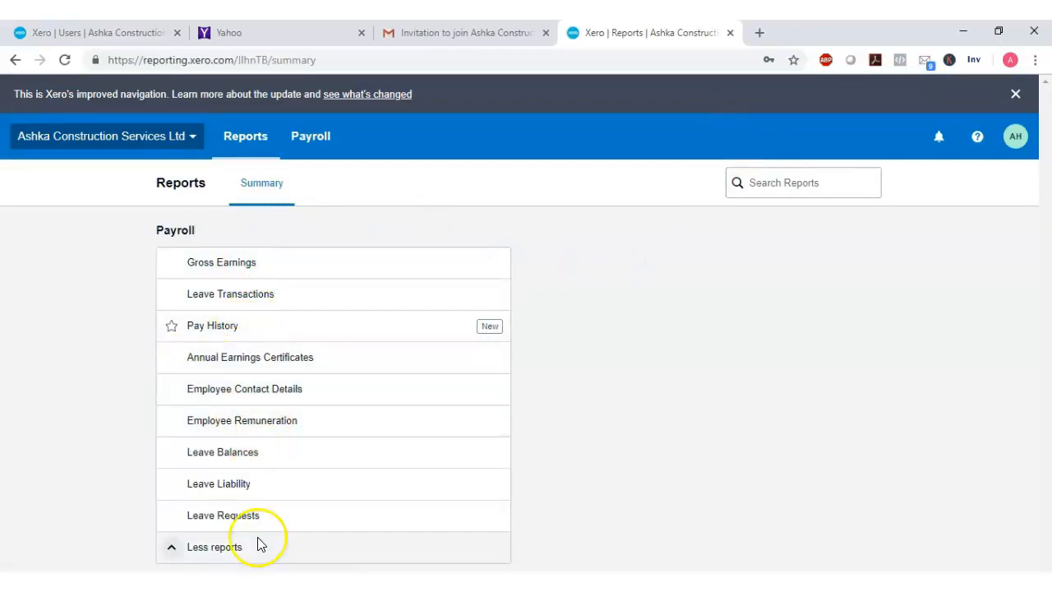
left_click(312, 139)
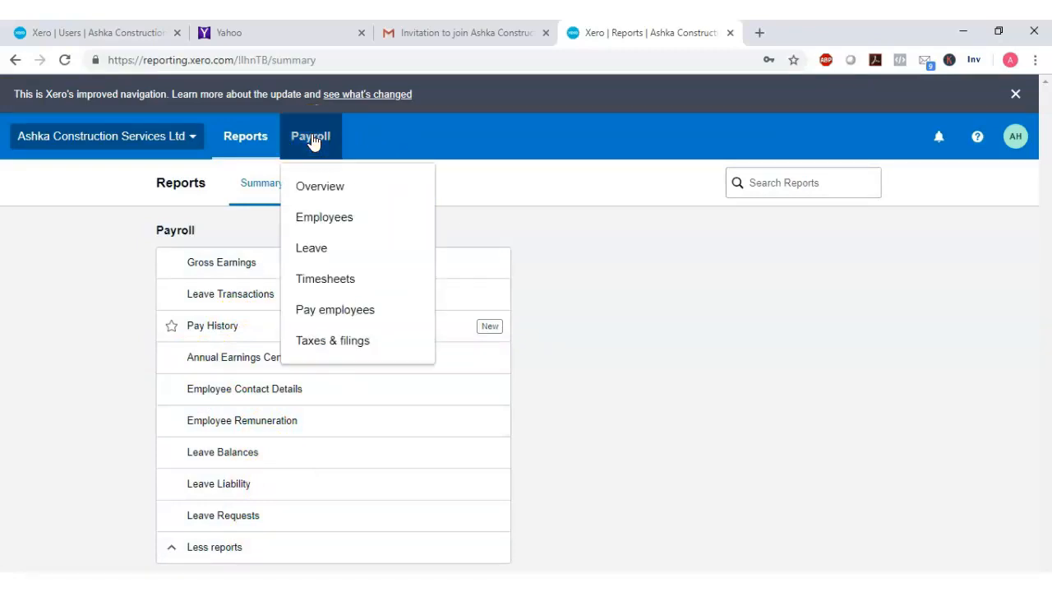
left_click(480, 192)
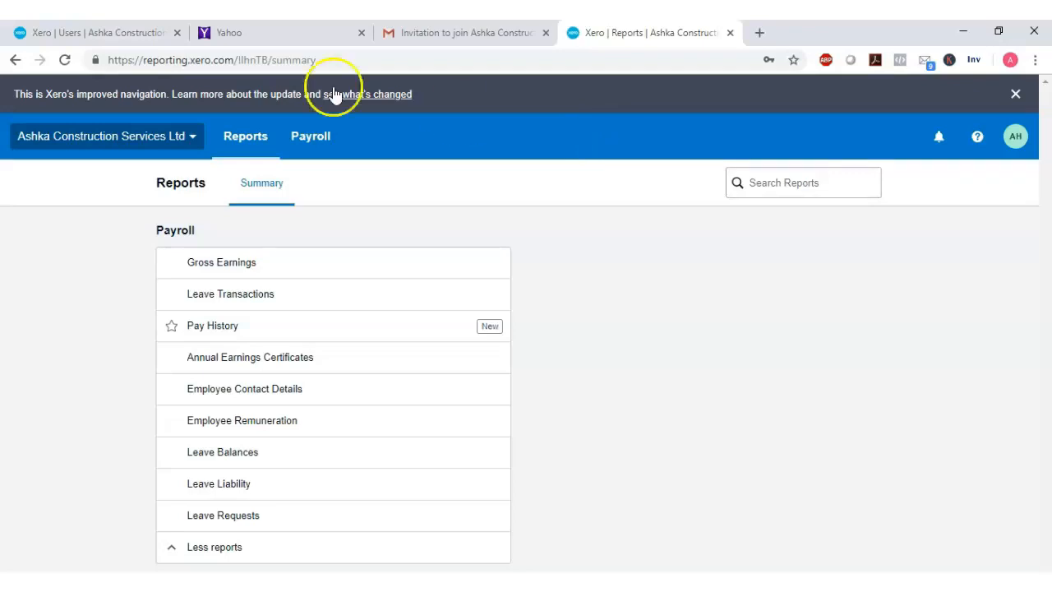
- Return to the organisation's Users page, start another user invitation and reload the invite page
left_click(89, 33)
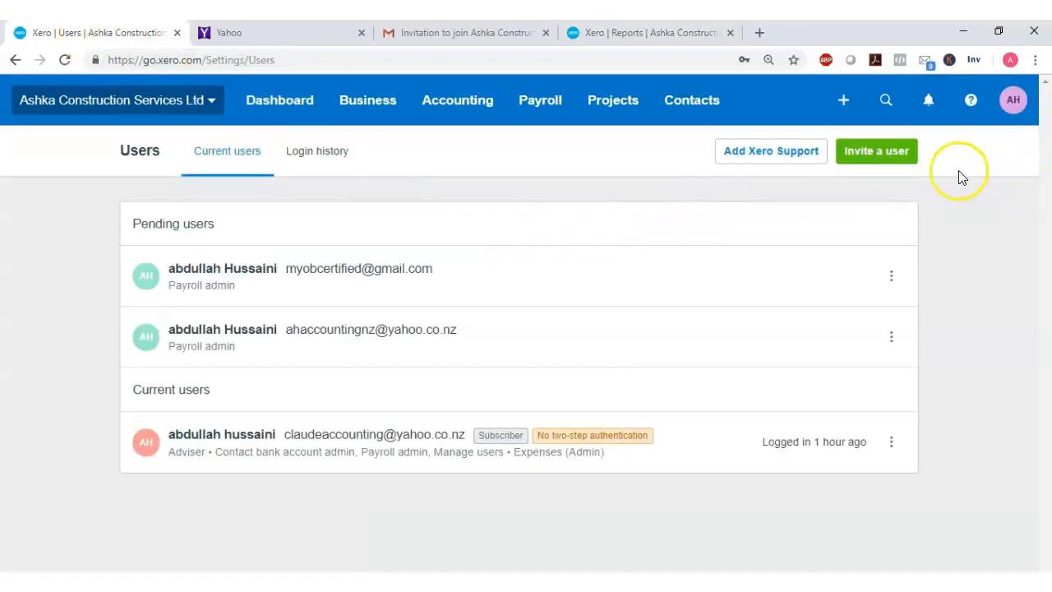
left_click(887, 158)
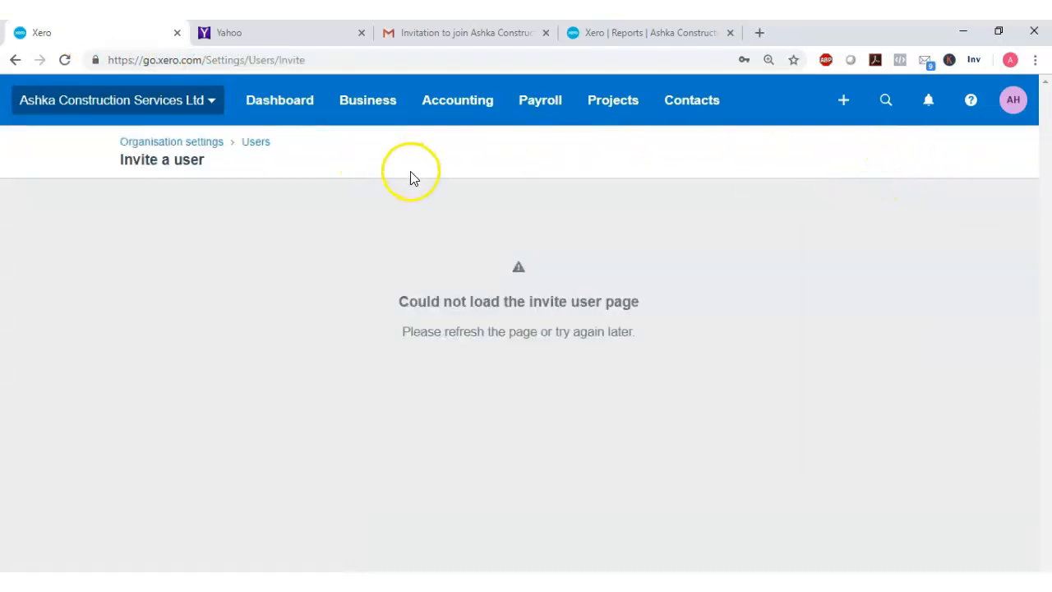
left_click(65, 64)
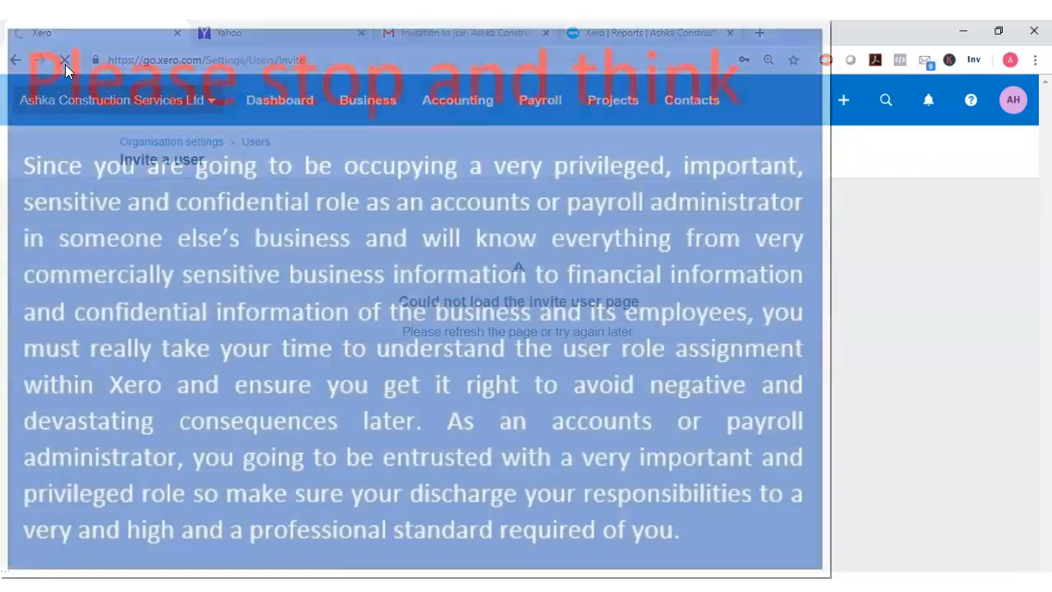